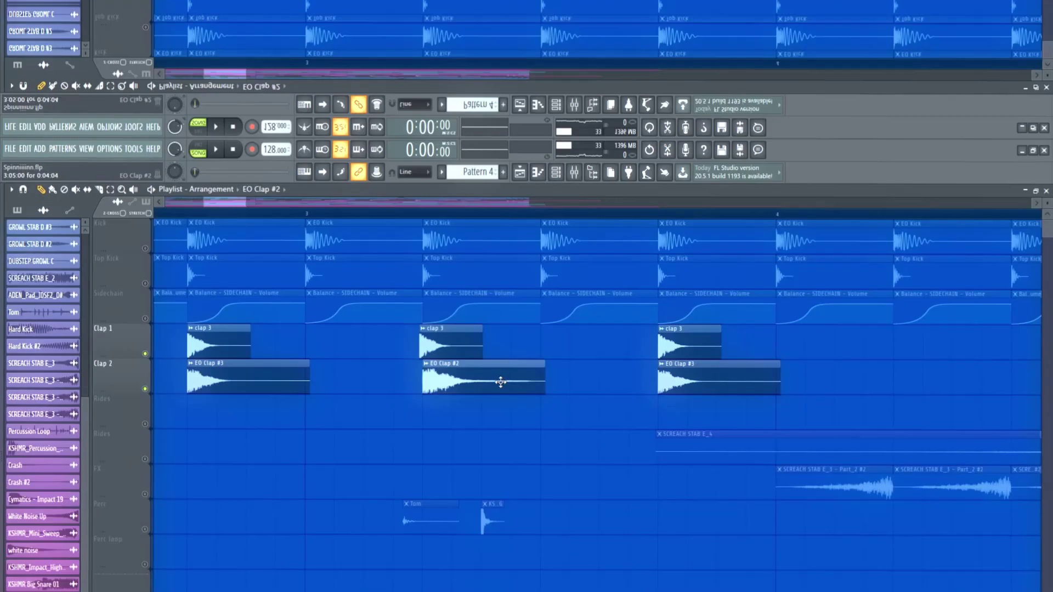
Play the soloed FX track from the start of the arrangement to hear its reversed SCREACH STAB clips.
{"action": "double_click", "coordinate": [471, 305]}
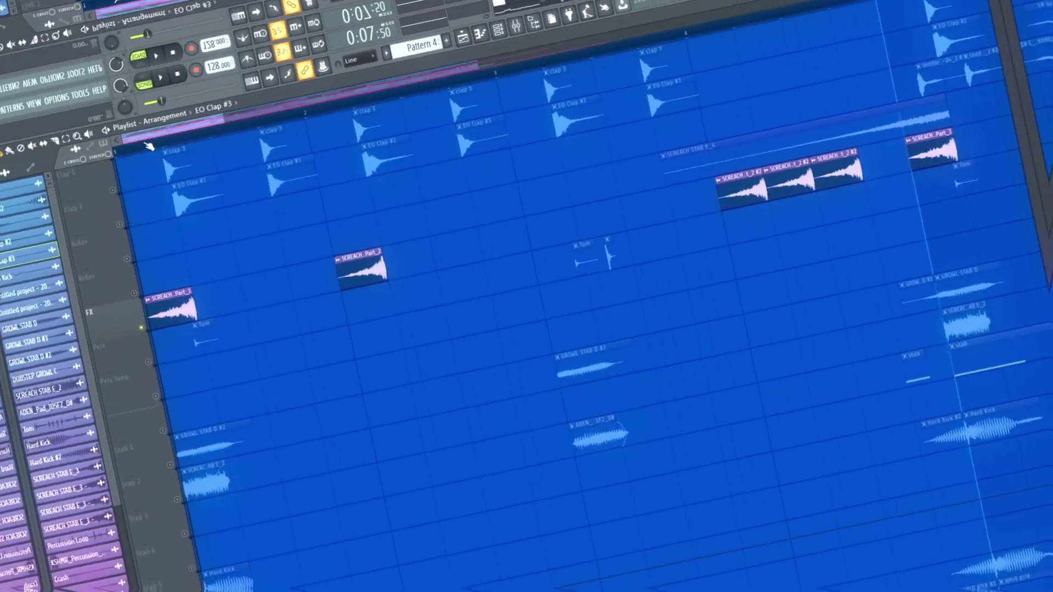
{"action": "key", "text": "space"}
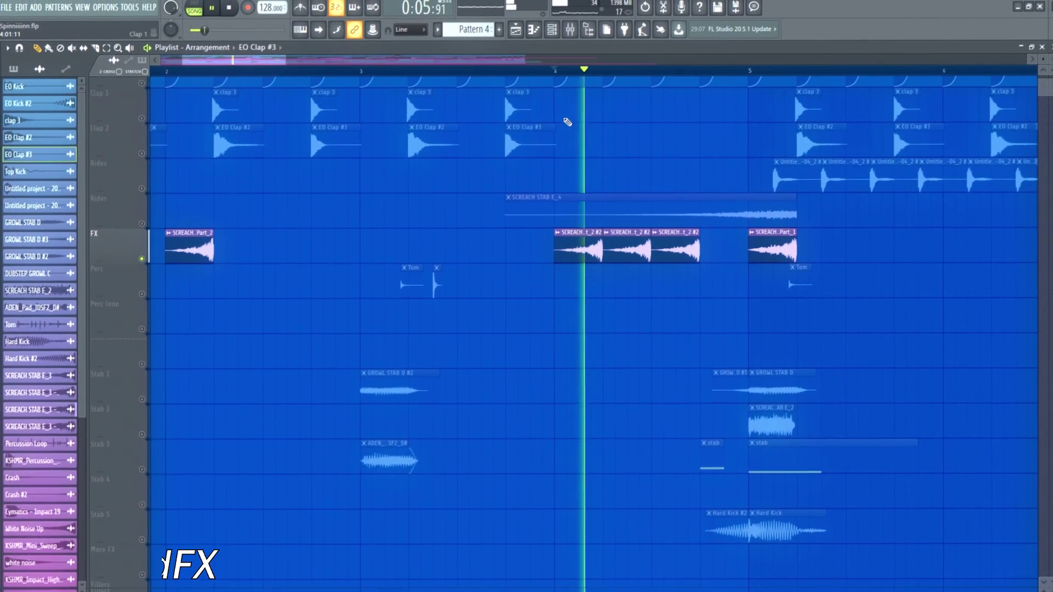
{"action": "left_click_drag", "start_coordinate": [620, 204], "coordinate": [386, 226]}
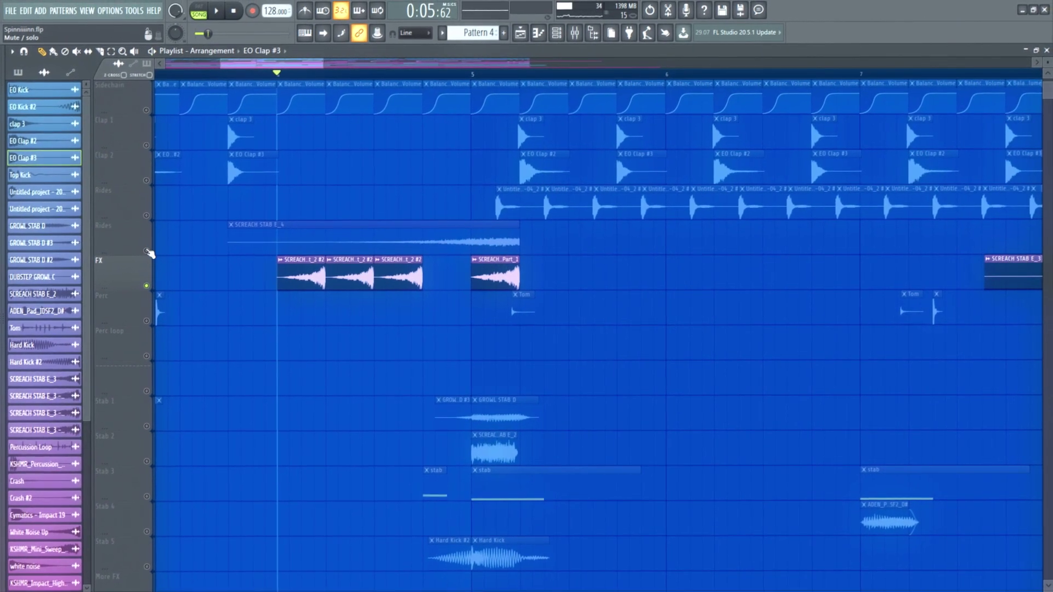
Solo the second Rides track to hear SCREACH STAB E_4, and audition the FX track's reversed stabs between bars 9 and 12.
{"action": "left_click", "coordinate": [152, 247]}
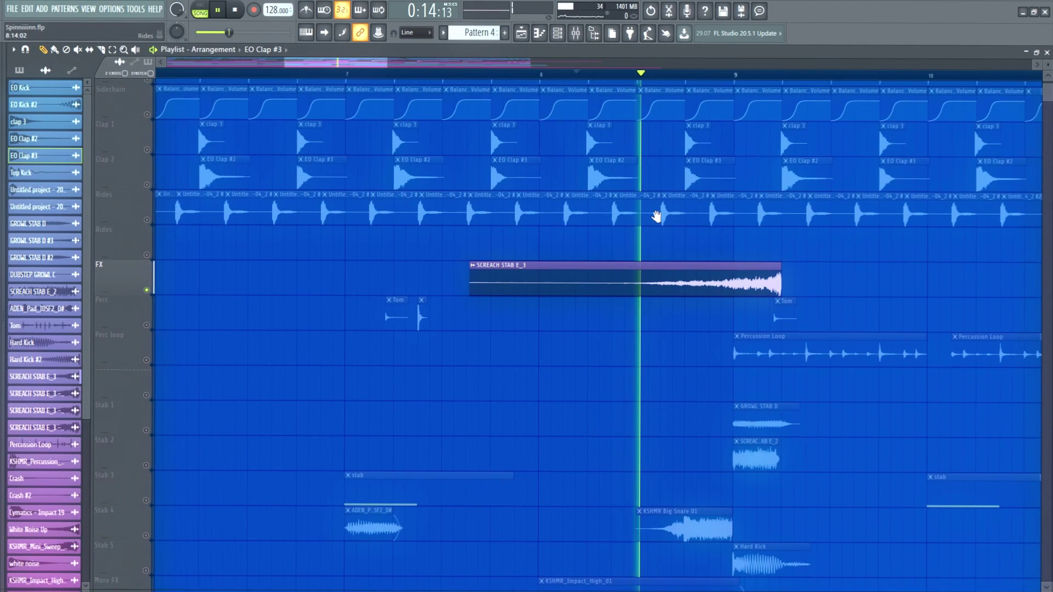
{"action": "scroll", "coordinate": [463, 183], "scroll_direction": "down", "scroll_amount": 1}
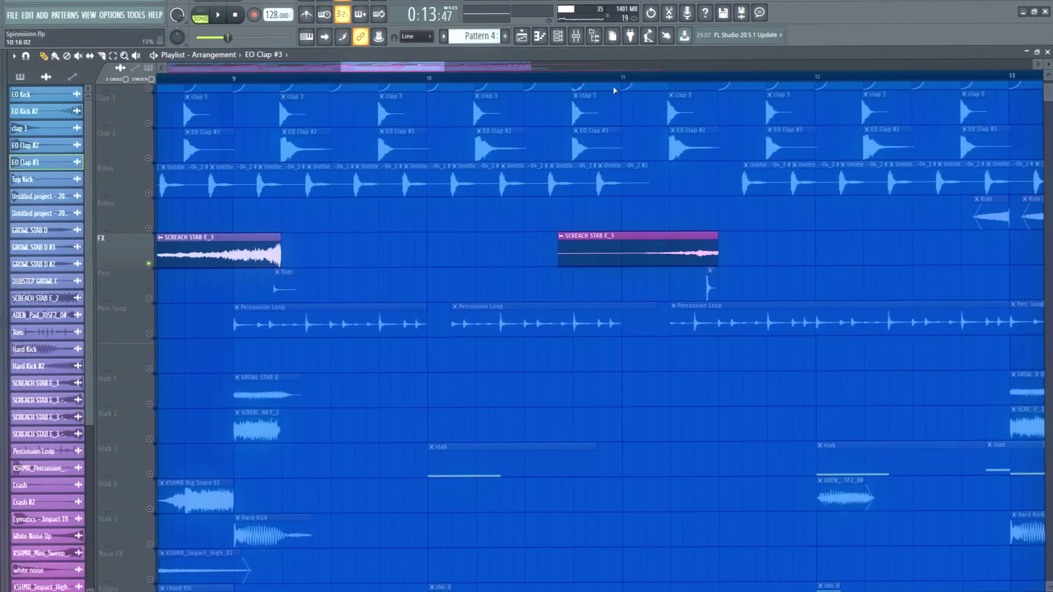
{"action": "key", "text": "space"}
{"action": "left_click_drag", "start_coordinate": [685, 216], "coordinate": [371, 207]}
{"action": "key", "text": "space"}
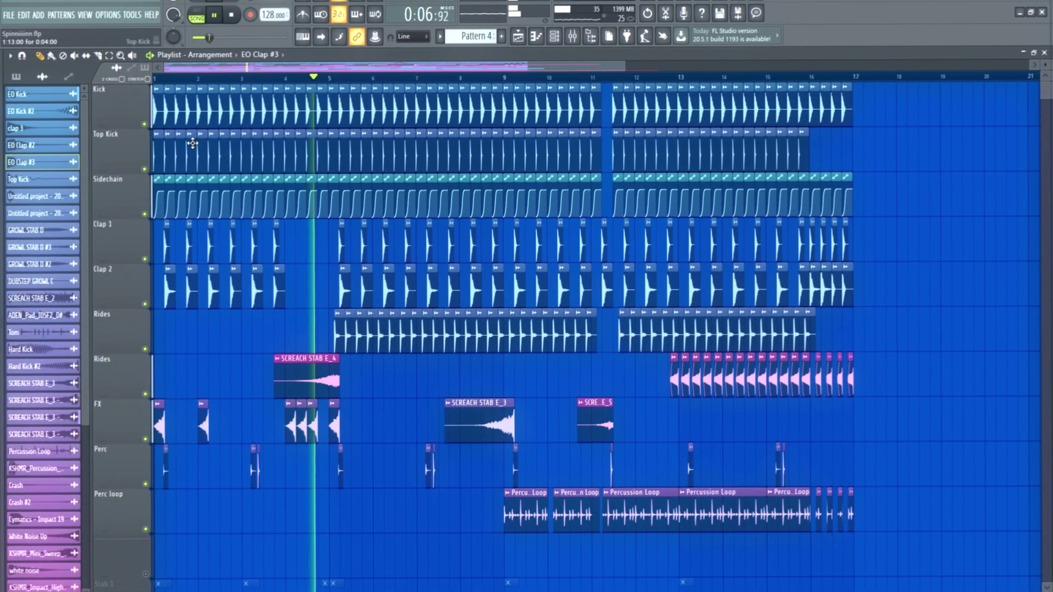
Play the combined drum, percussion and FX tracks, including the kick gap just after bar 11.
{"action": "key", "text": "space"}
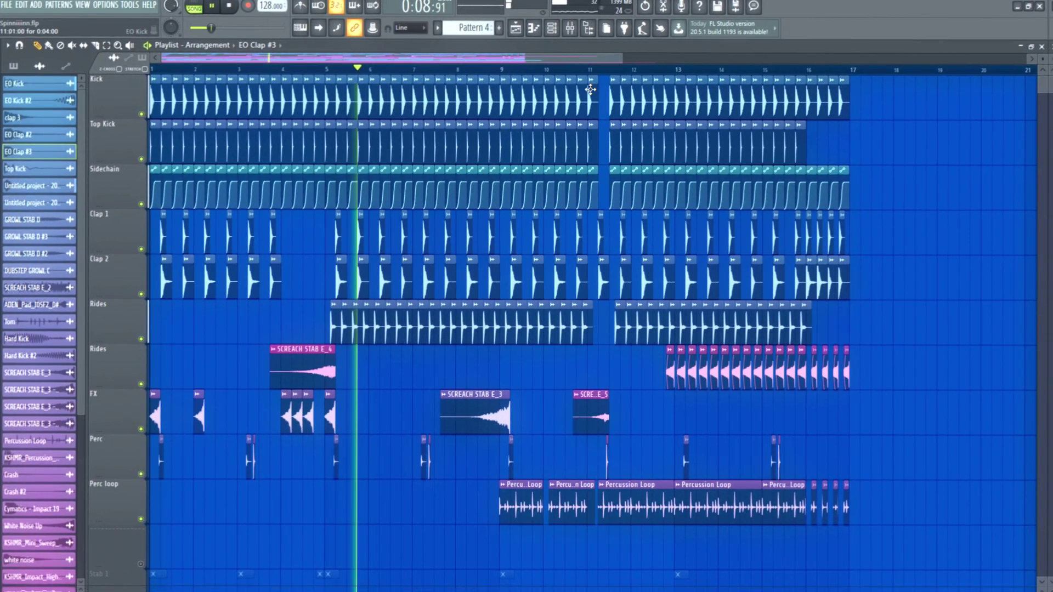
{"action": "left_click", "coordinate": [596, 78]}
{"action": "key", "text": "space"}
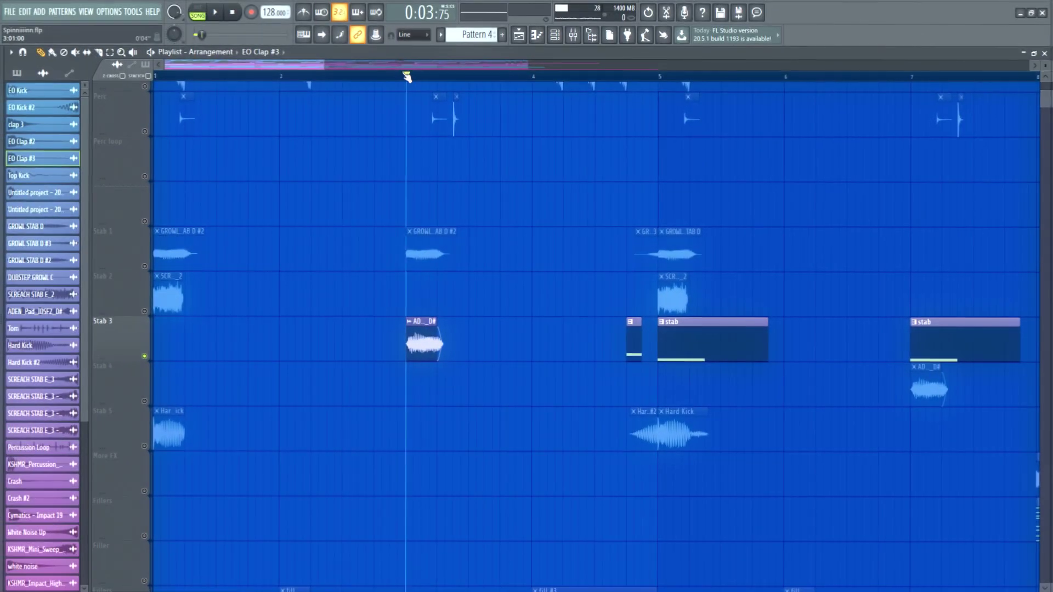
Listen to the Stab 3 and Stab 4 tracks, including the KSHMR Big Snare clip before bar 9.
{"action": "left_click_drag", "start_coordinate": [479, 237], "coordinate": [411, 223]}
{"action": "left_click_drag", "start_coordinate": [514, 249], "coordinate": [279, 250]}
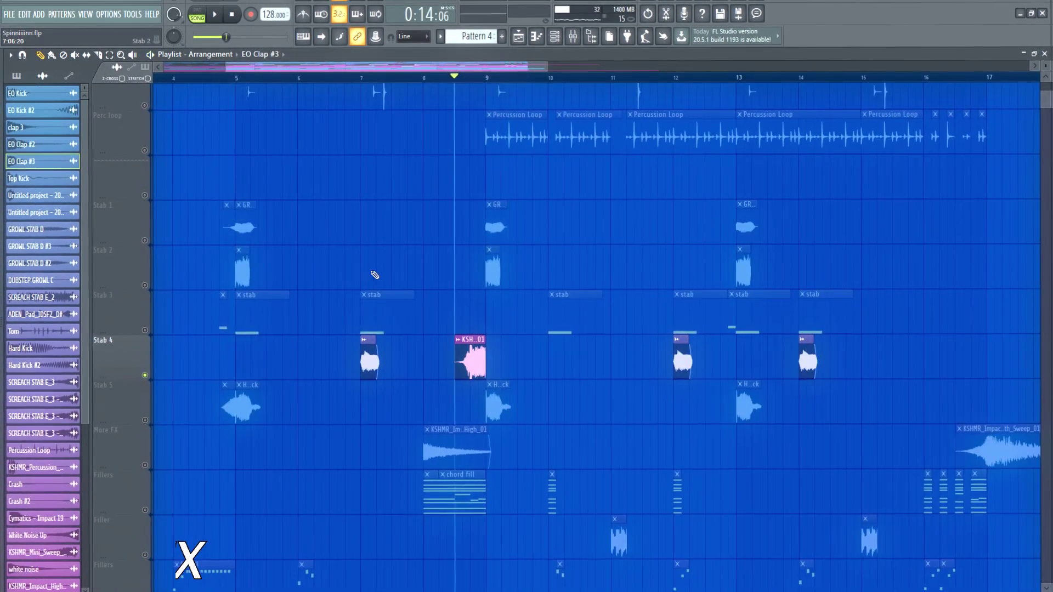
{"action": "key", "text": "space"}
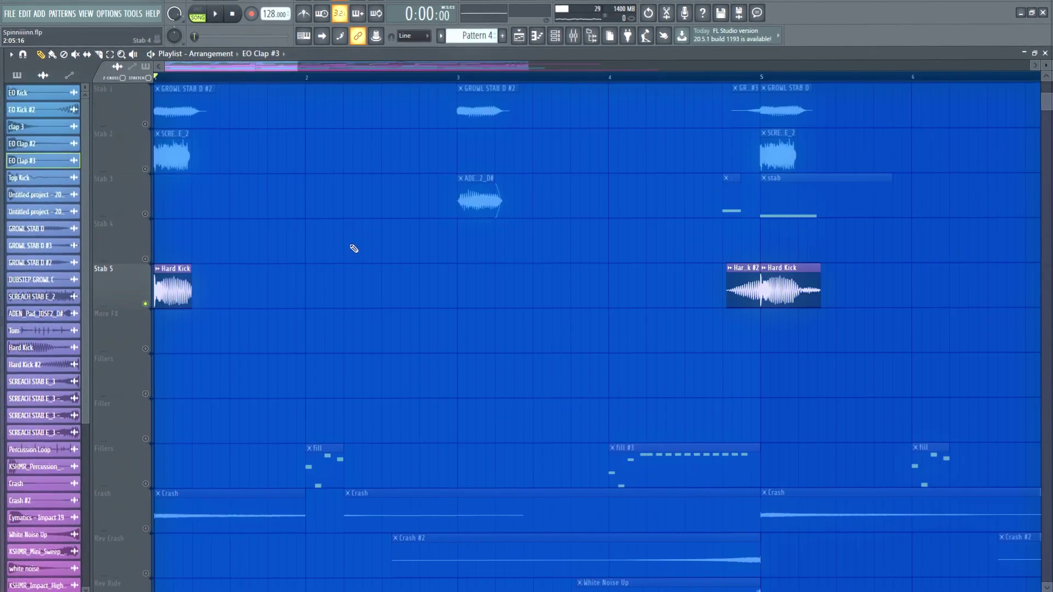
Play the soloed Stab 5 track from just before bar 5 to hear the Hard Kick clips.
{"action": "left_click", "coordinate": [711, 73]}
{"action": "left_click_drag", "start_coordinate": [688, 219], "coordinate": [530, 238]}
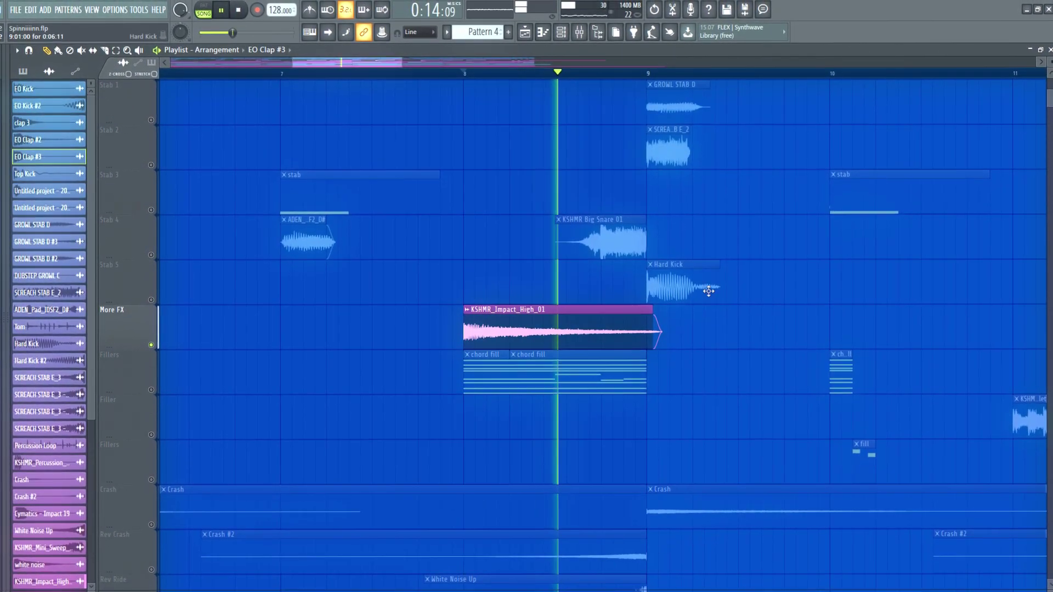
{"action": "scroll", "coordinate": [744, 317], "scroll_direction": "down", "scroll_amount": 2}
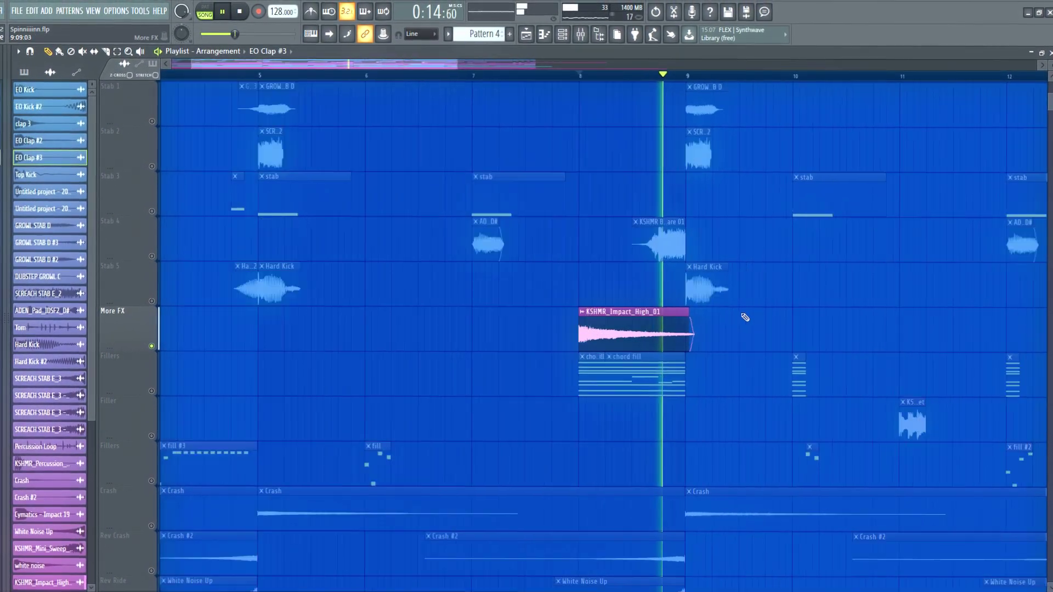
Listen to the More FX track's high impact at bar 8 and its impact with sweep around bar 17.
{"action": "scroll", "coordinate": [614, 310], "scroll_direction": "down", "scroll_amount": 2}
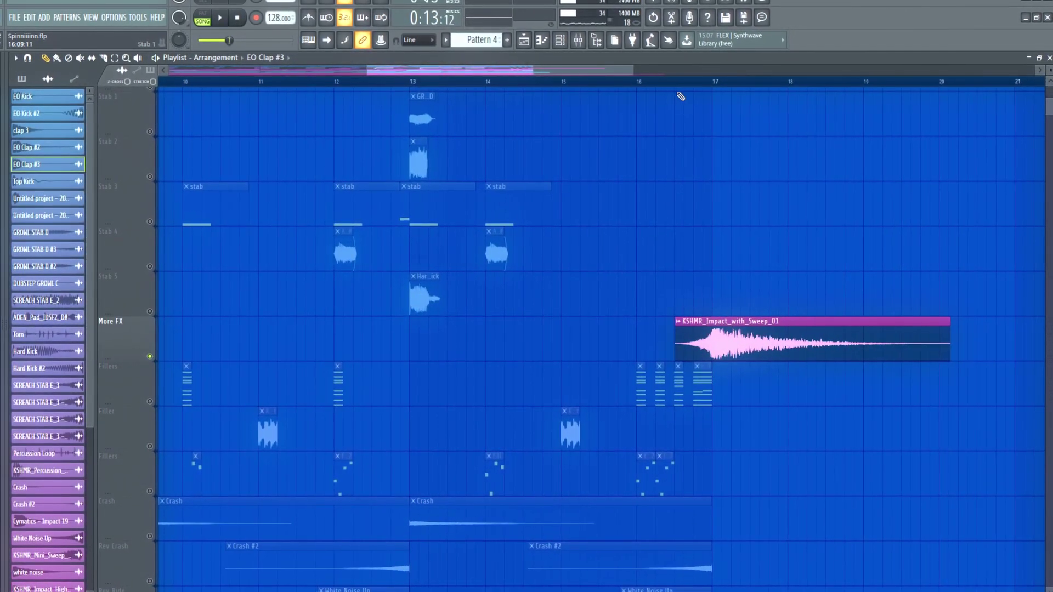
{"action": "scroll", "coordinate": [667, 239], "scroll_direction": "up", "scroll_amount": 2}
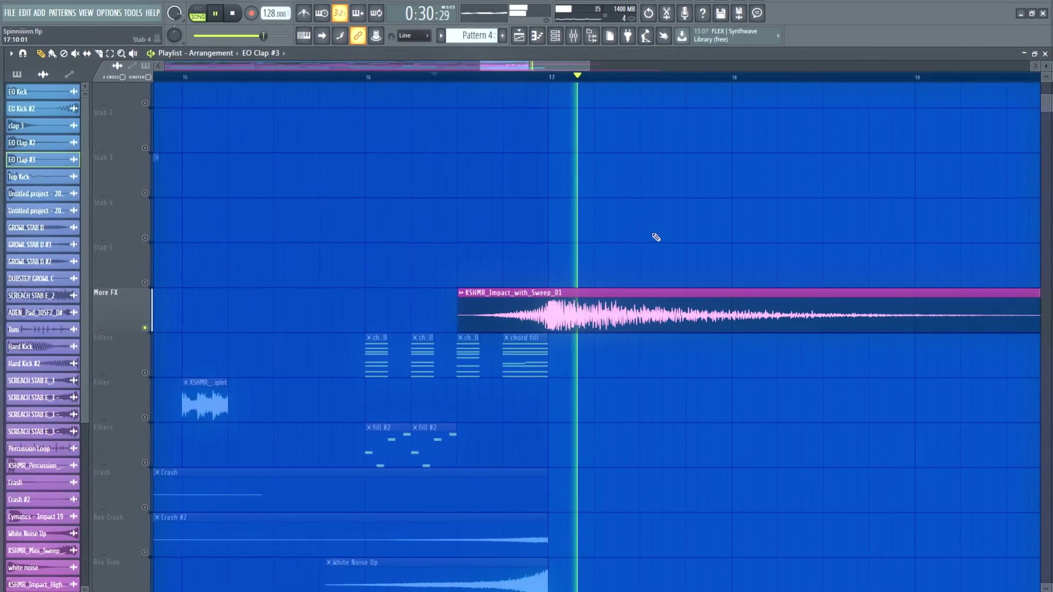
{"action": "scroll", "coordinate": [641, 237], "scroll_direction": "down", "scroll_amount": 3}
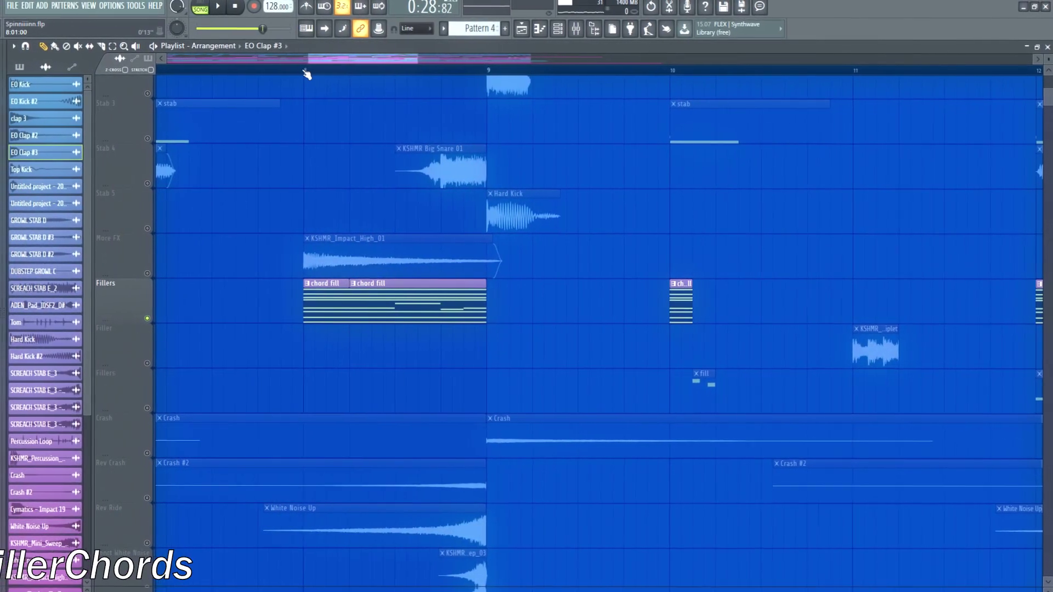
Play the upper Fillers track from bar 8 and audition its chord fill clips along the arrangement.
{"action": "left_click", "coordinate": [307, 74]}
{"action": "key", "text": "space"}
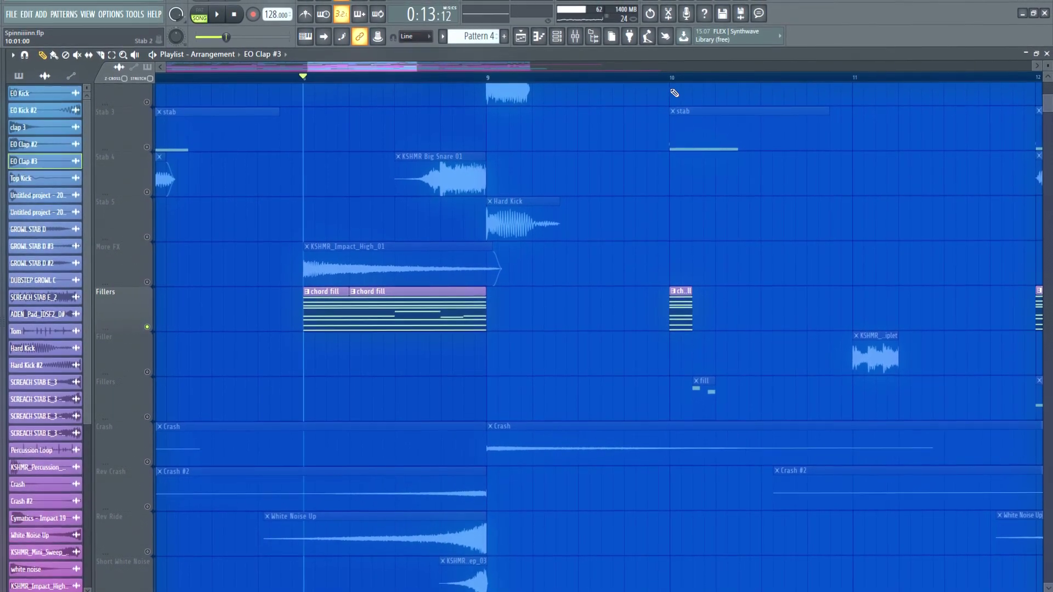
{"action": "key", "text": "space"}
{"action": "left_click_drag", "start_coordinate": [570, 239], "coordinate": [280, 237]}
{"action": "key", "text": "space"}
{"action": "left_click_drag", "start_coordinate": [935, 235], "coordinate": [307, 244]}
{"action": "scroll", "coordinate": [558, 229], "scroll_direction": "right", "scroll_amount": 3}
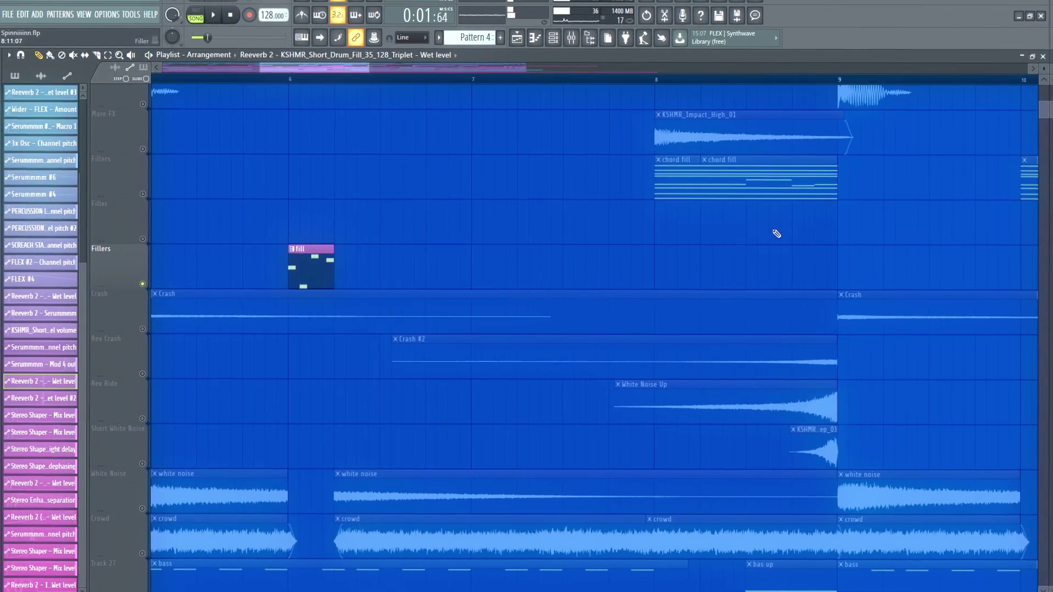
Review the fill pattern clips on the soloed lower Fillers track from bar 6 onward.
{"action": "left_click_drag", "start_coordinate": [878, 231], "coordinate": [541, 228]}
{"action": "left_click_drag", "start_coordinate": [926, 237], "coordinate": [567, 242]}
{"action": "left_click_drag", "start_coordinate": [954, 212], "coordinate": [541, 225]}
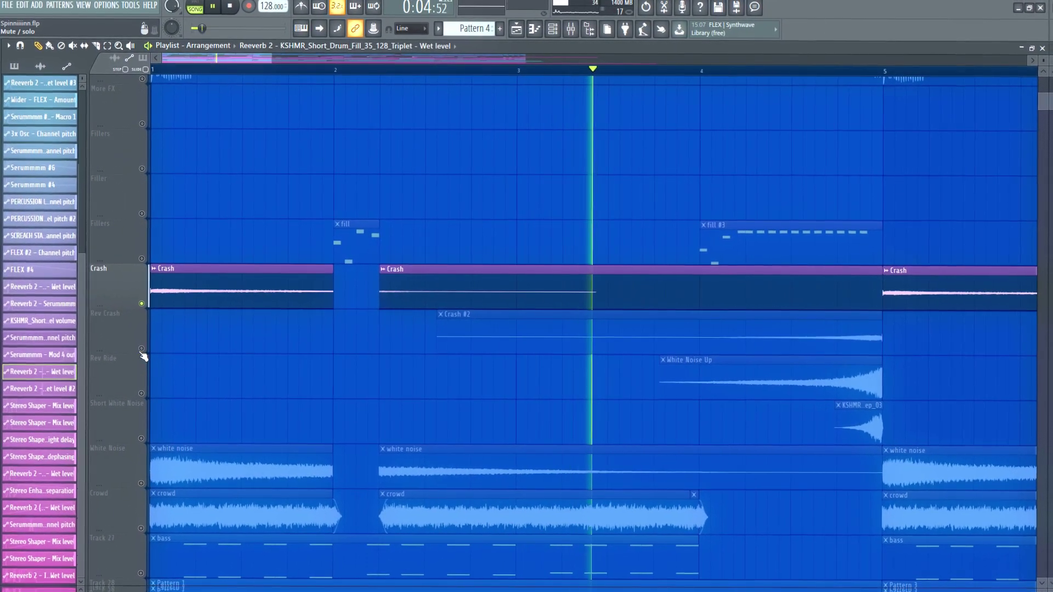
Enable the Rev Crash track alongside Crash and listen to the reversed crash leading into bar 5.
{"action": "left_click", "coordinate": [141, 350]}
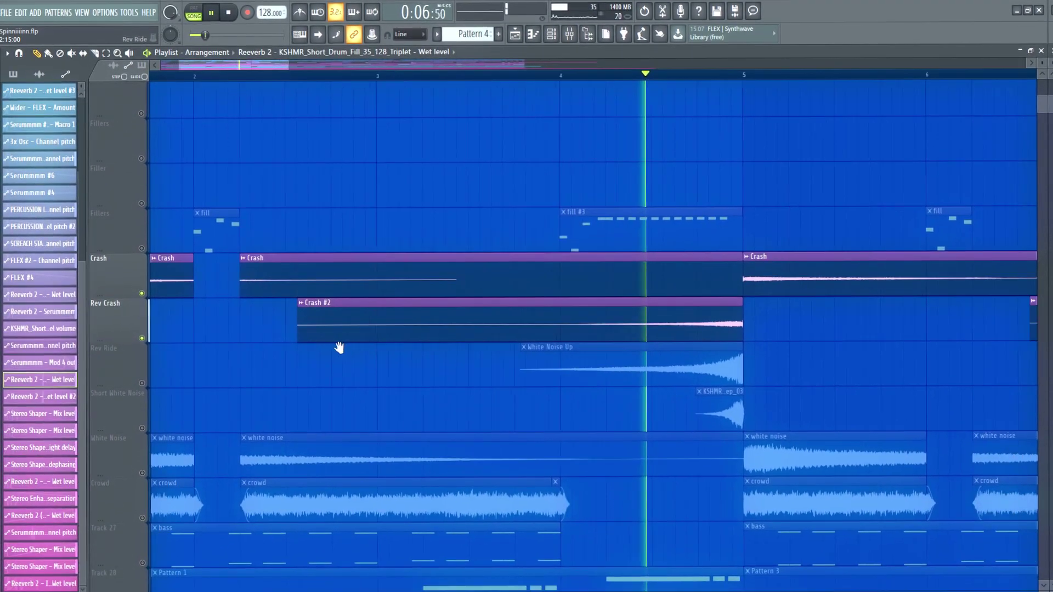
{"action": "scroll", "coordinate": [644, 354], "scroll_direction": "down", "scroll_amount": 2}
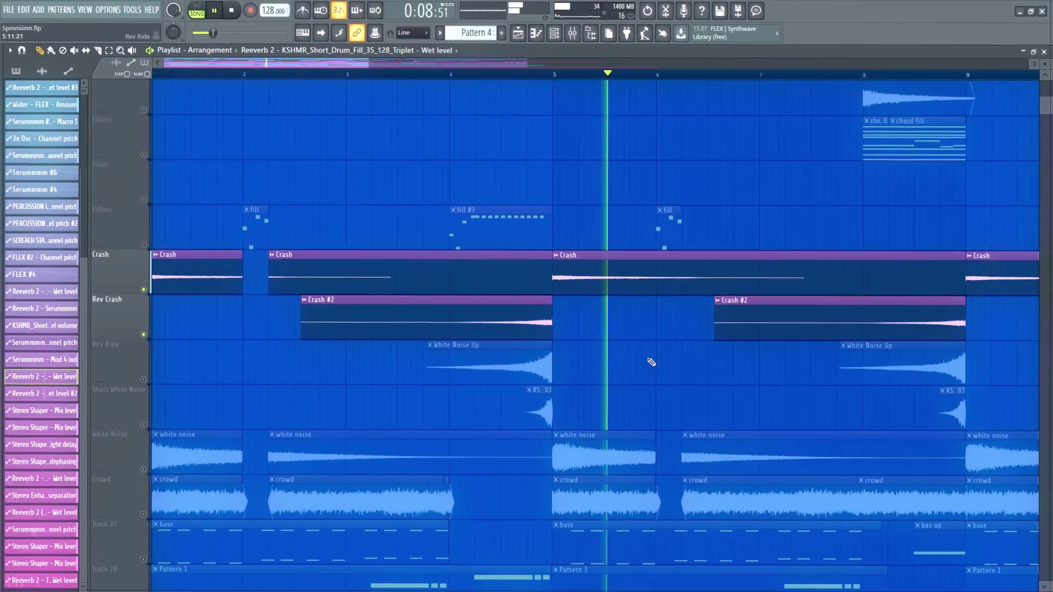
{"action": "scroll", "coordinate": [492, 345], "scroll_direction": "up", "scroll_amount": 3}
{"action": "key", "text": "space"}
{"action": "left_click_drag", "start_coordinate": [440, 352], "coordinate": [538, 362]}
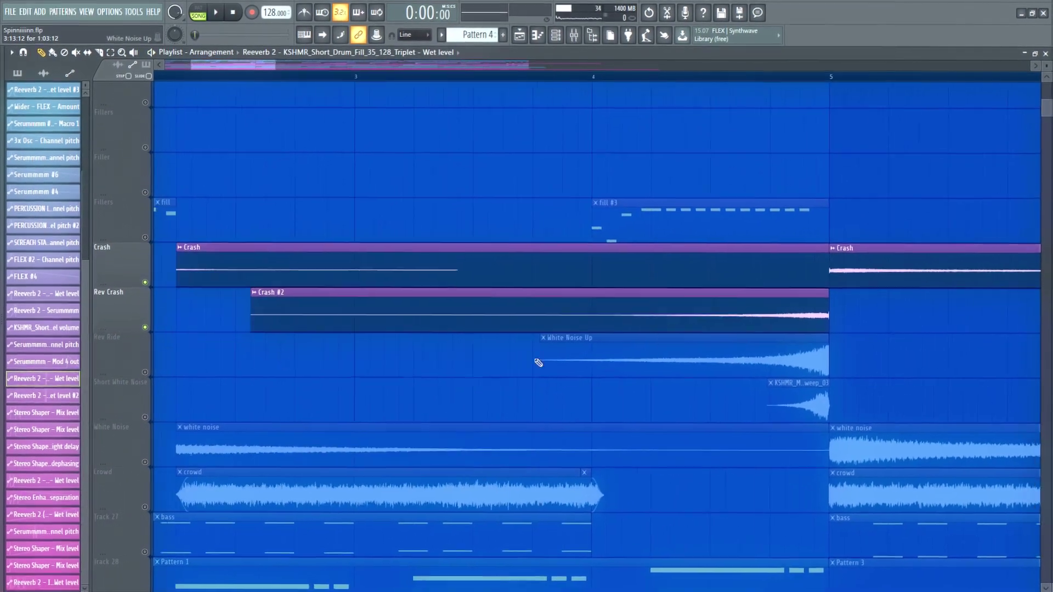
Solo the Rev Ride track and play the White Noise Up clip from just before bar 4.
{"action": "right_click", "coordinate": [147, 372]}
{"action": "left_click", "coordinate": [554, 78]}
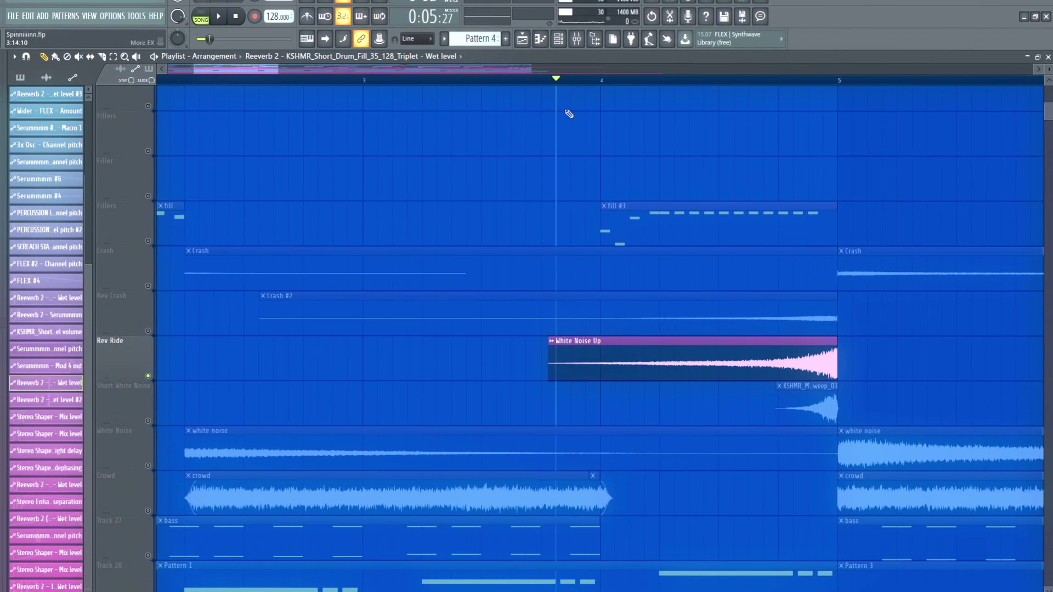
{"action": "key", "text": "space"}
{"action": "left_click_drag", "start_coordinate": [696, 284], "coordinate": [639, 273]}
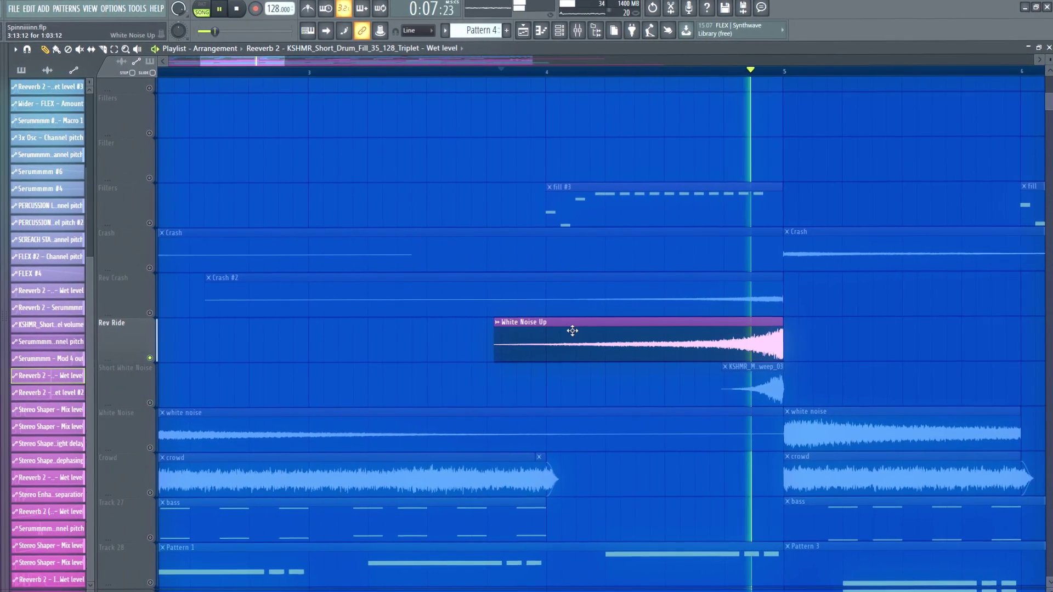
{"action": "key", "text": "space"}
Solo the Short White Noise track and play the KSHMR mini sweep that leads into bar 5.
{"action": "left_click", "coordinate": [144, 404], "text": "ctrl"}
{"action": "key", "text": "space"}
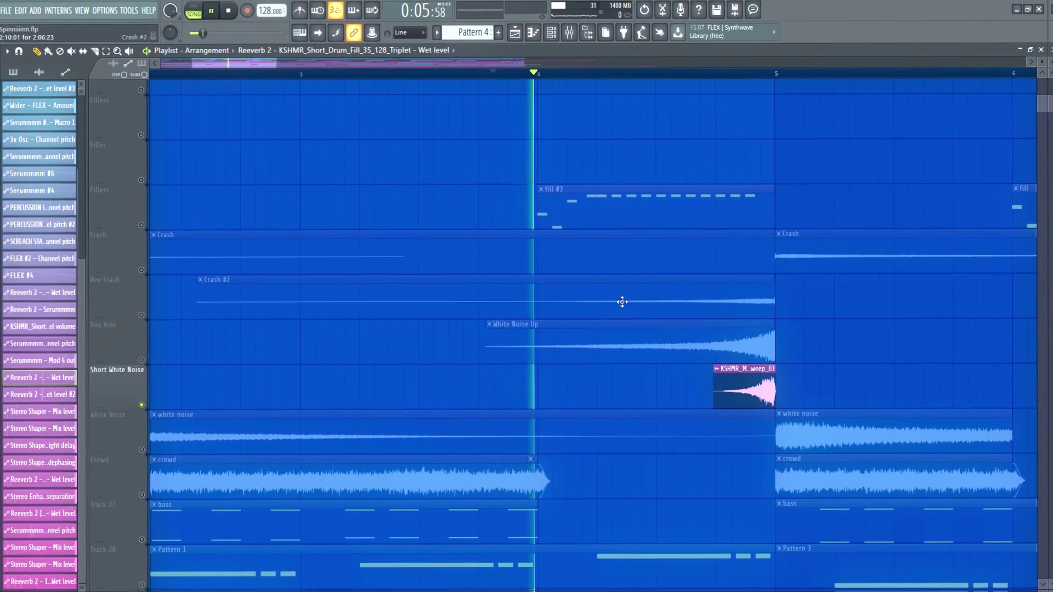
{"action": "left_click", "coordinate": [656, 74]}
{"action": "key", "text": "space"}
{"action": "left_click_drag", "start_coordinate": [726, 275], "coordinate": [506, 234]}
{"action": "key", "text": "space"}
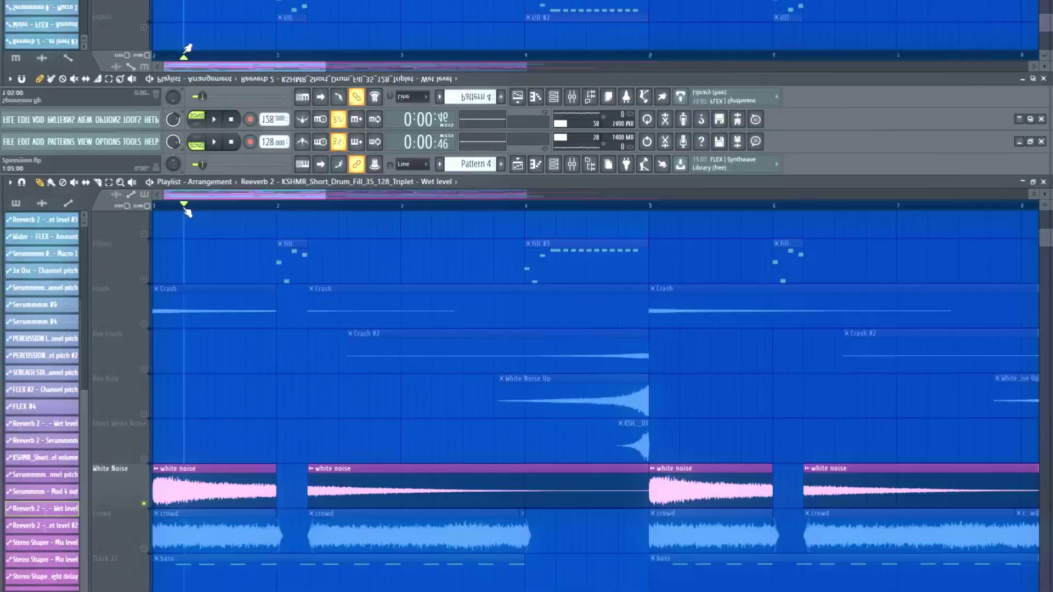
Listen to the White Noise track from bar 1, and solo the Crowd track to hear the crowd clips.
{"action": "scroll", "coordinate": [192, 264], "scroll_direction": "down", "scroll_amount": 1}
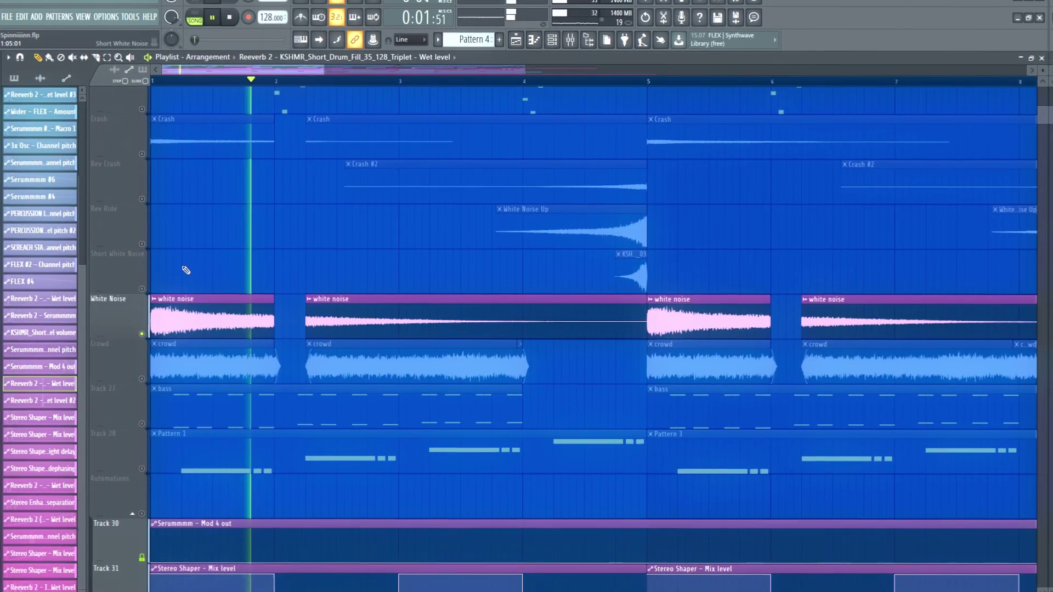
{"action": "scroll", "coordinate": [192, 260], "scroll_direction": "down", "scroll_amount": 1}
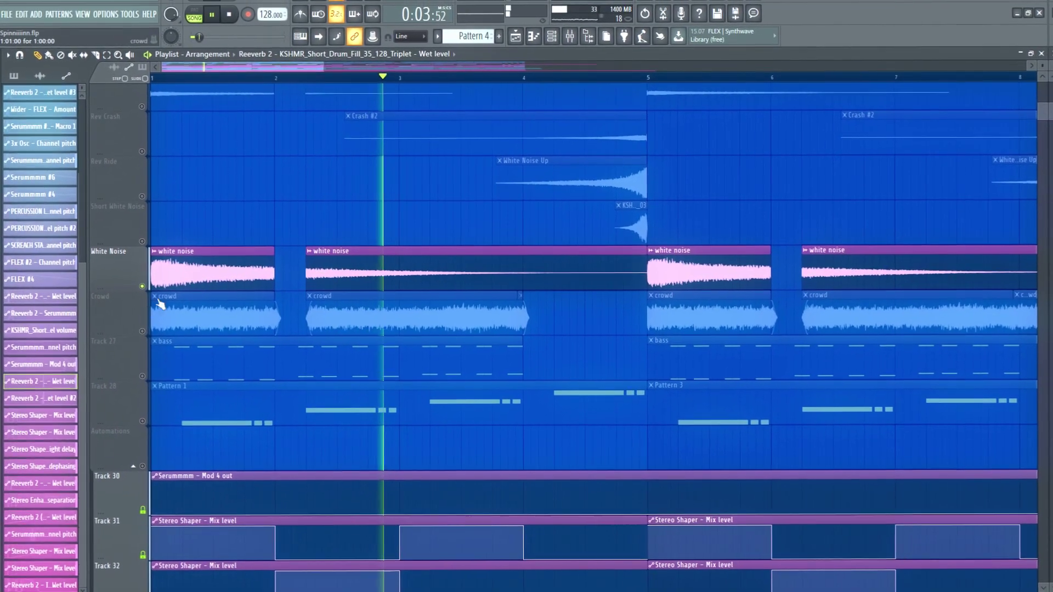
{"action": "right_click", "coordinate": [141, 331]}
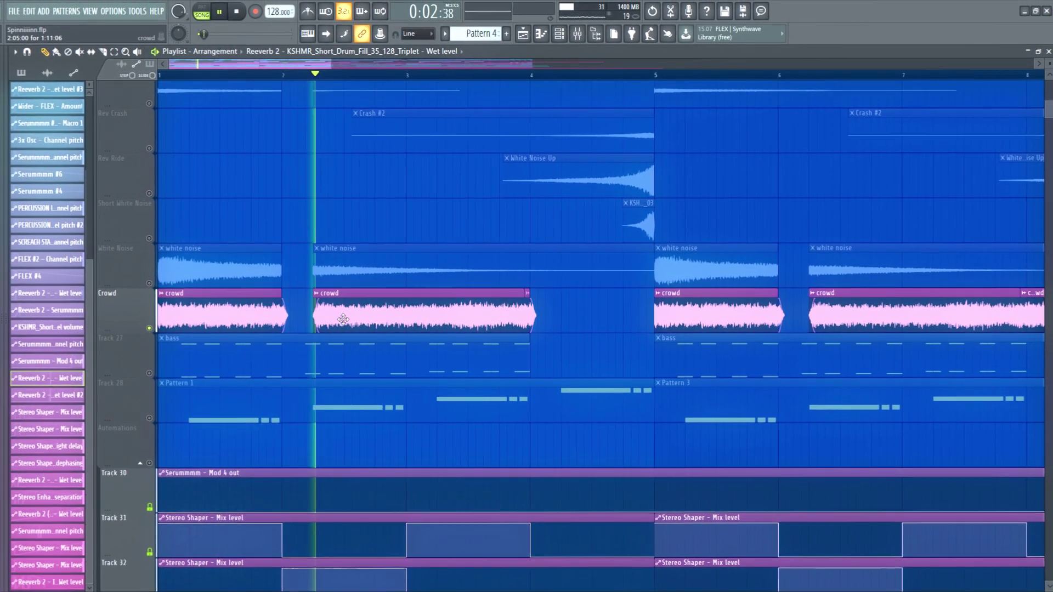
{"action": "scroll", "coordinate": [393, 319], "scroll_direction": "up", "scroll_amount": 3}
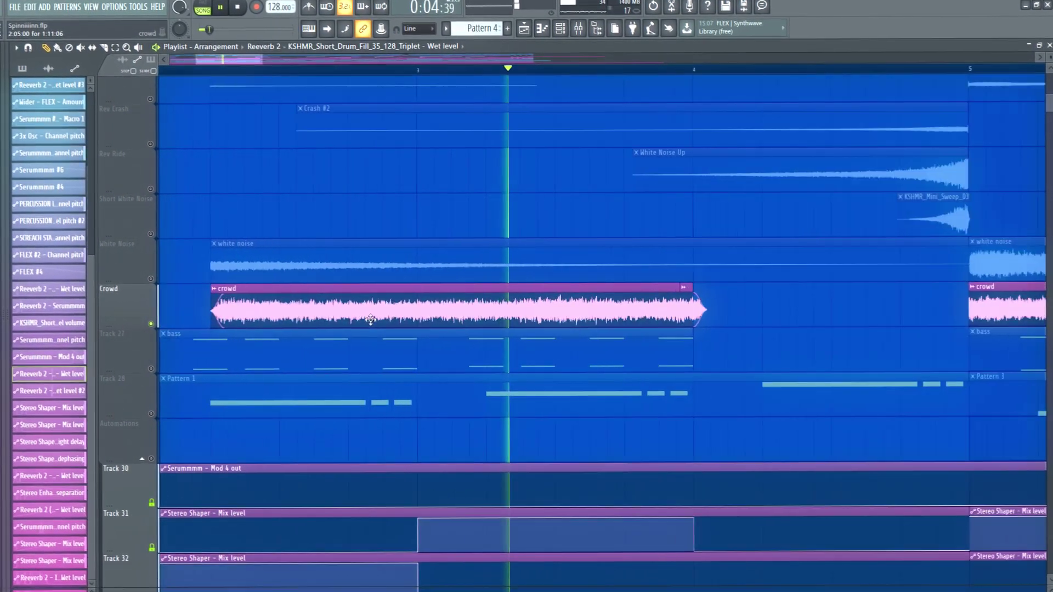
Open the crowd clip's channel settings, select Smooth (bleeding) as the declicking mode, and close the settings window.
{"action": "left_click", "coordinate": [312, 320]}
{"action": "double_click", "coordinate": [318, 312]}
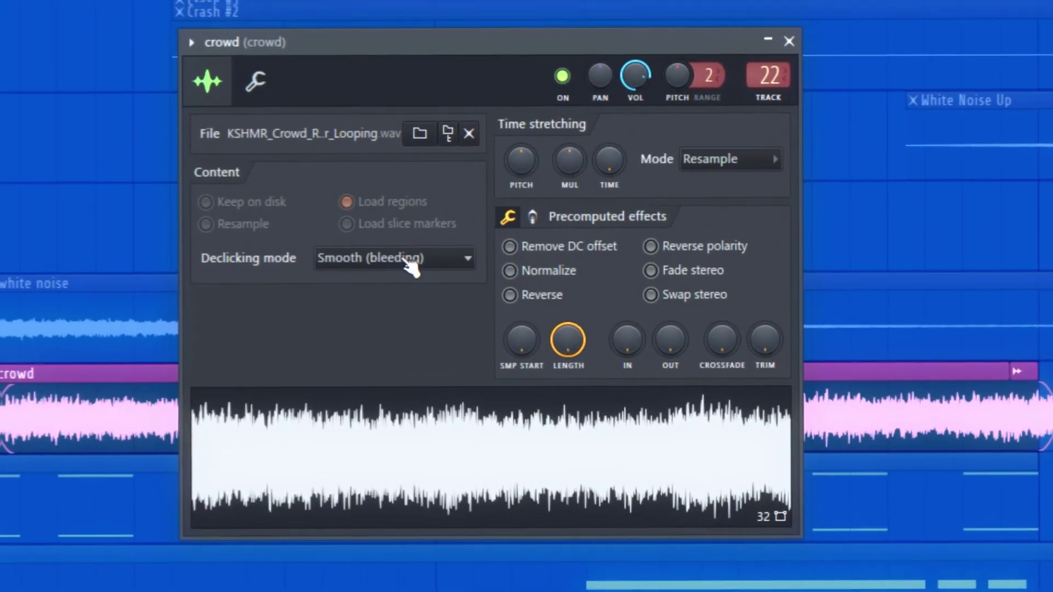
{"action": "left_click", "coordinate": [102, 211]}
{"action": "left_click", "coordinate": [368, 377]}
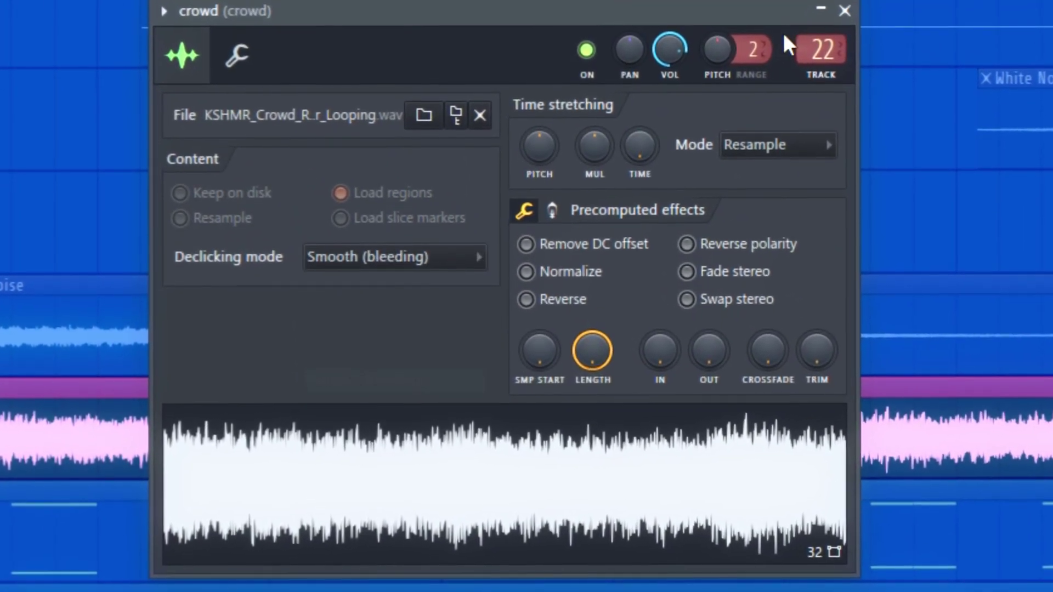
{"action": "left_click", "coordinate": [843, 8]}
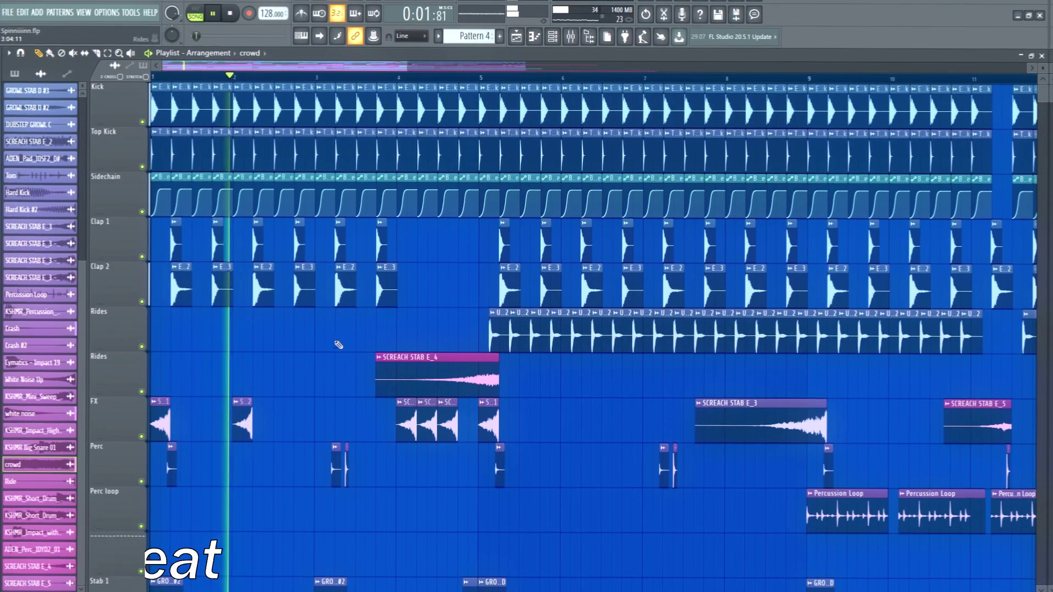
Play the full drum and FX arrangement from bar 1 through the impact sweep past bar 17, following all tracks.
{"action": "left_click_drag", "start_coordinate": [341, 349], "coordinate": [243, 384]}
{"action": "scroll", "coordinate": [314, 342], "scroll_direction": "down", "scroll_amount": 3}
{"action": "scroll", "coordinate": [280, 341], "scroll_direction": "down", "scroll_amount": 4}
{"action": "scroll", "coordinate": [263, 341], "scroll_direction": "up", "scroll_amount": 3}
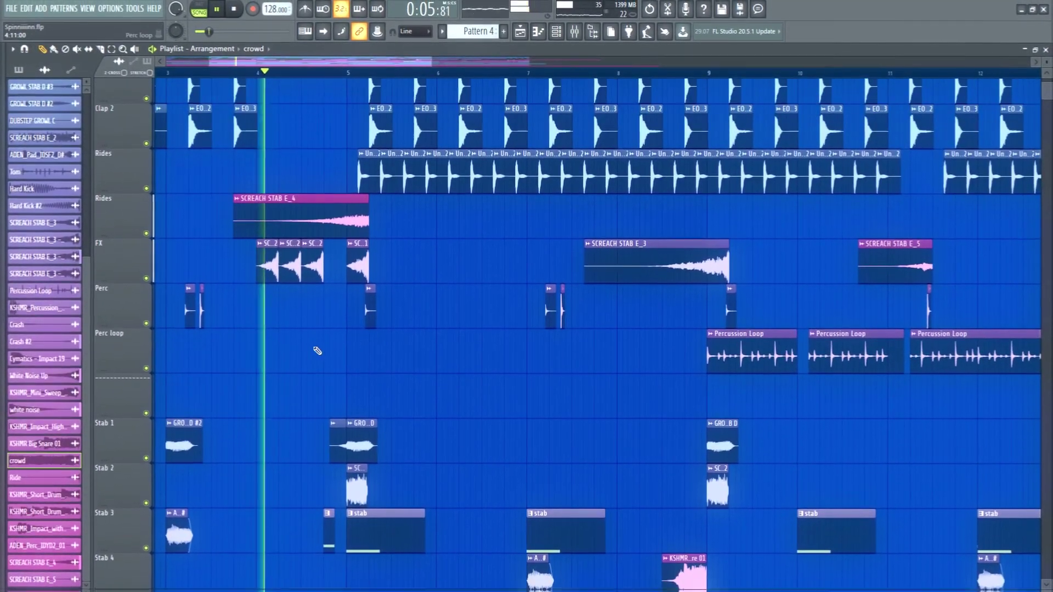
{"action": "left_click_drag", "start_coordinate": [374, 348], "coordinate": [313, 337]}
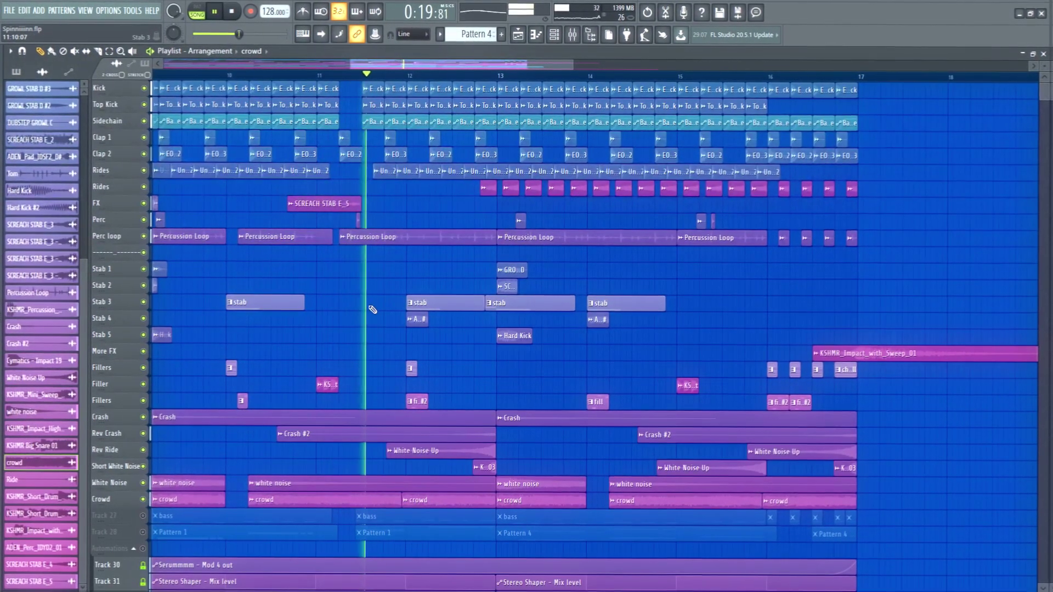
{"action": "scroll", "coordinate": [370, 308], "scroll_direction": "up", "scroll_amount": 1}
{"action": "scroll", "coordinate": [375, 316], "scroll_direction": "right", "scroll_amount": 2}
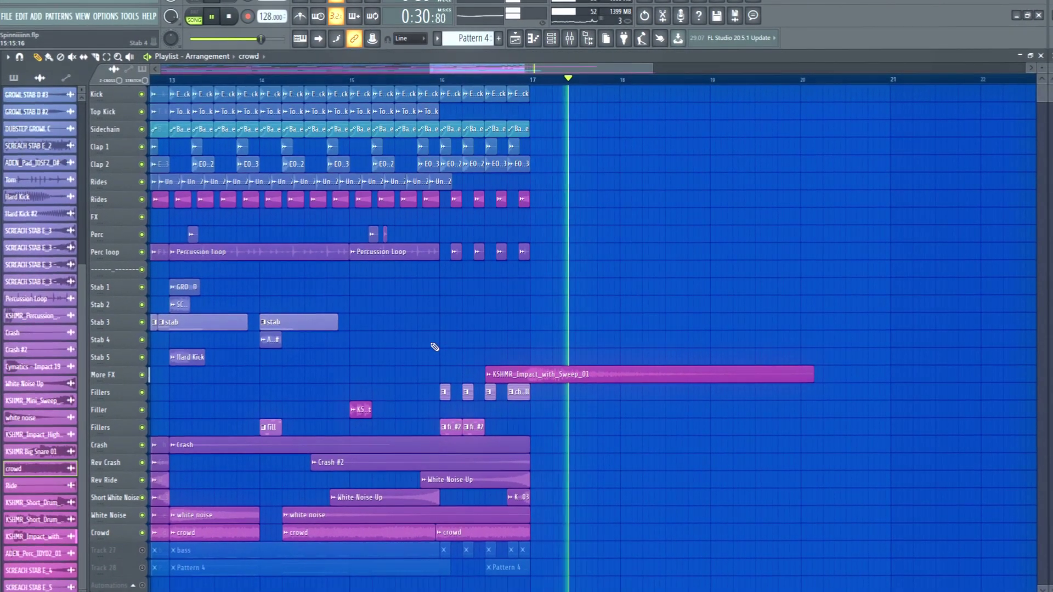
{"action": "left_click_drag", "start_coordinate": [509, 347], "coordinate": [907, 343]}
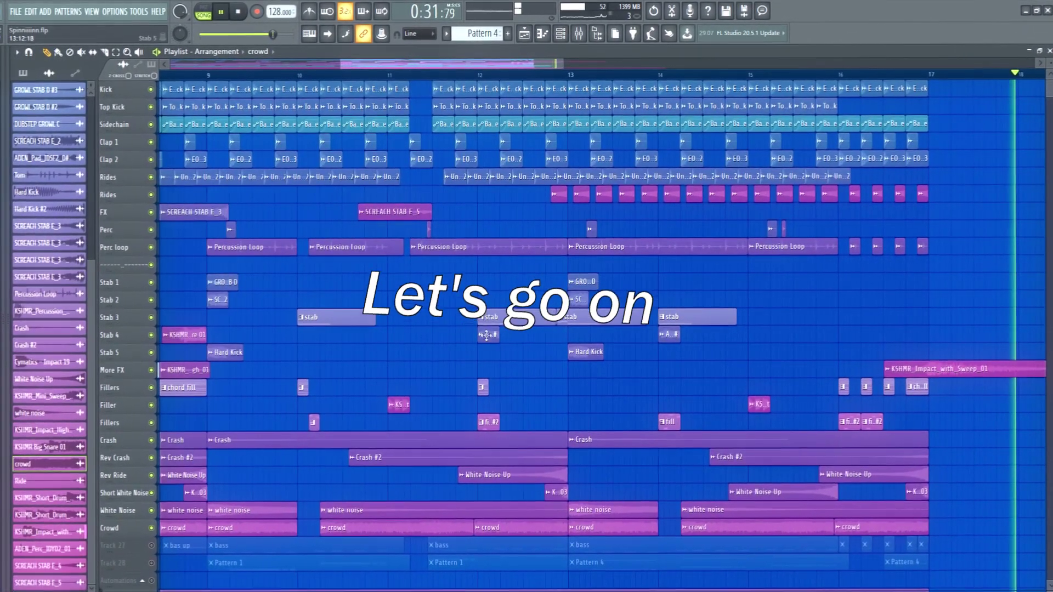
Open the bass synth Serummmm #2 from the channel rack to examine its OSC A and OSC B shapes, and close it.
{"action": "left_click_drag", "start_coordinate": [447, 334], "coordinate": [811, 337]}
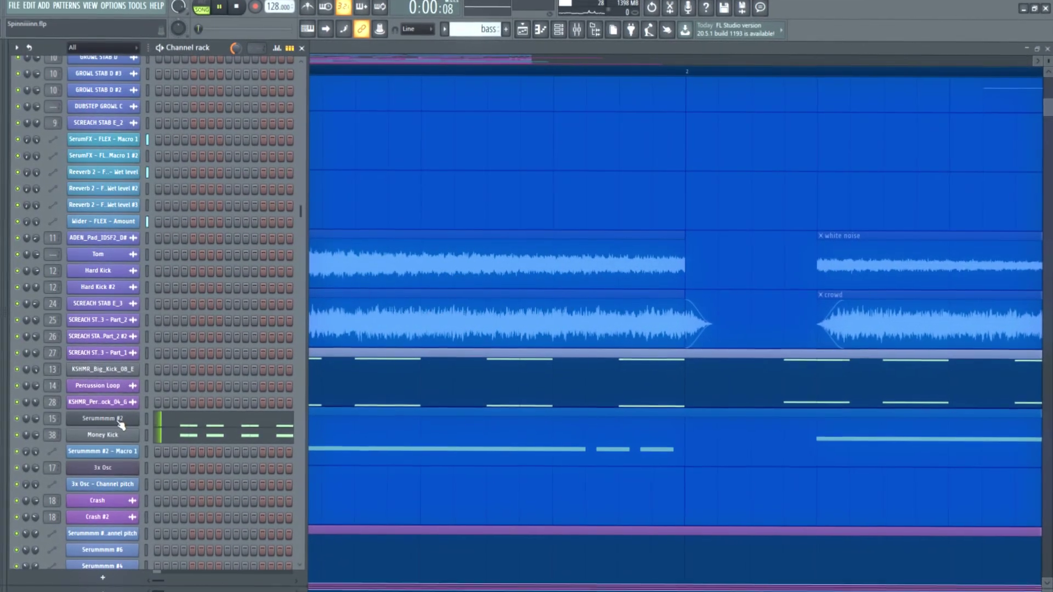
{"action": "left_click", "coordinate": [120, 426]}
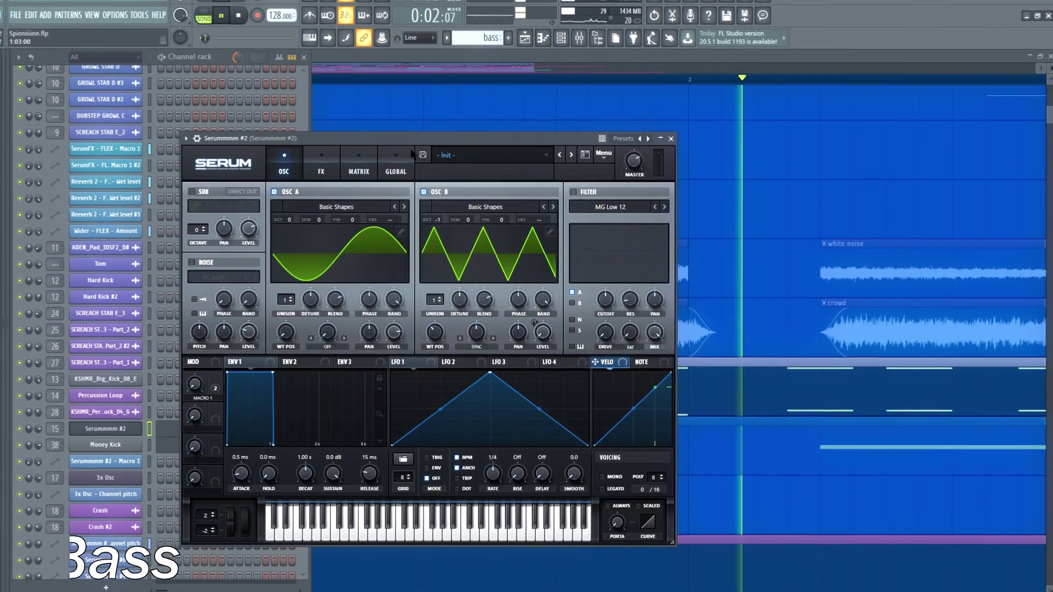
{"action": "left_click_drag", "start_coordinate": [415, 136], "coordinate": [377, 136]}
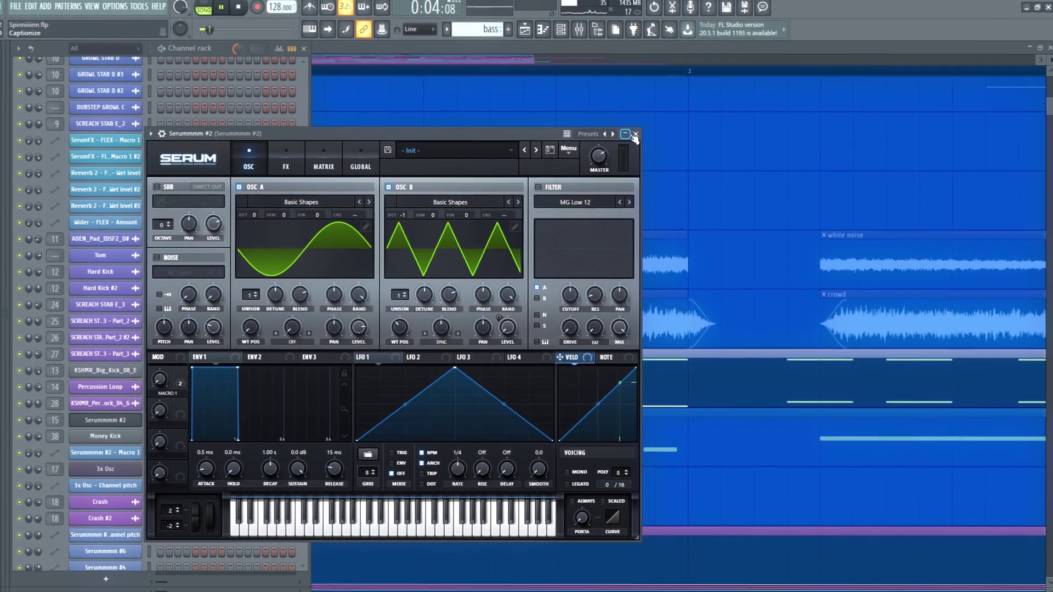
{"action": "left_click", "coordinate": [634, 139]}
Inspect the Money Kick layer's sampler settings, close them, and play the bass from bar 1.
{"action": "left_click", "coordinate": [97, 433]}
{"action": "key", "text": "space"}
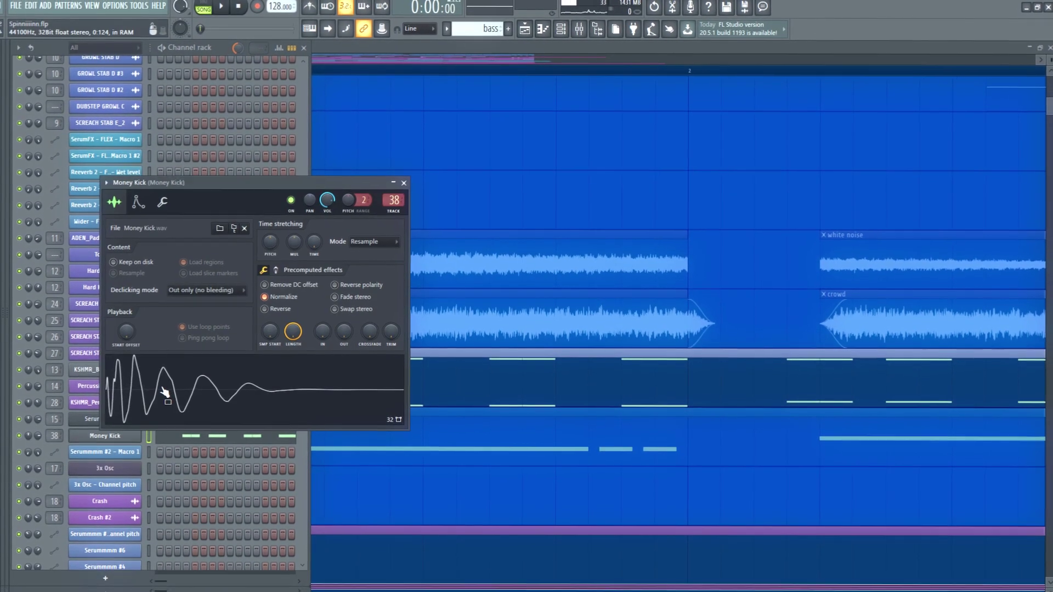
{"action": "left_click", "coordinate": [401, 195]}
{"action": "key", "text": "space"}
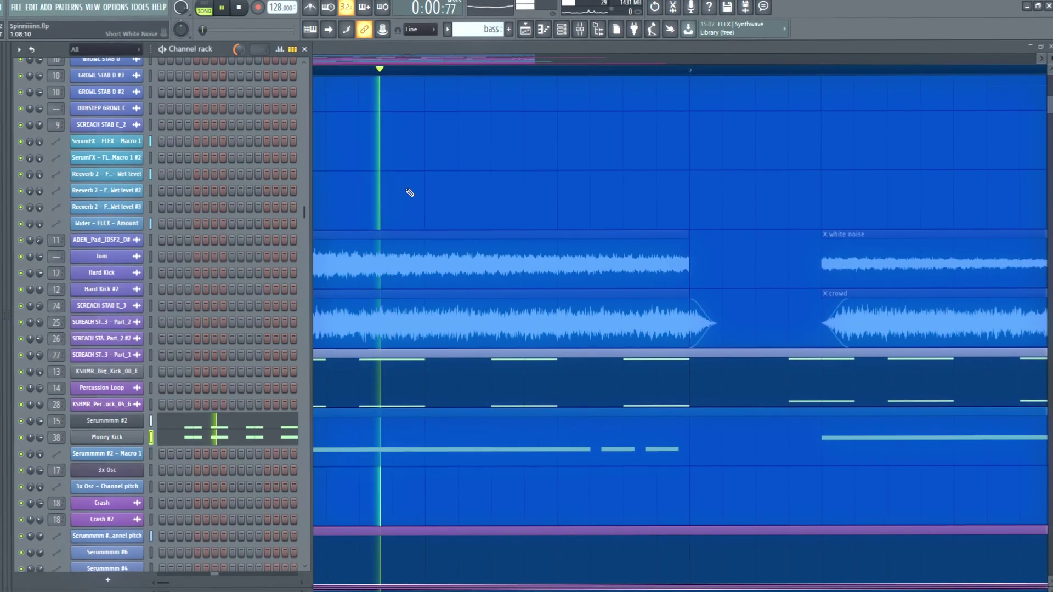
Hide the channel rack and listen to the soloed bass clip on Track 27 up to its end at bar 4, and stop playback.
{"action": "key", "text": "F6"}
{"action": "scroll", "coordinate": [402, 69], "scroll_direction": "down", "scroll_amount": 3}
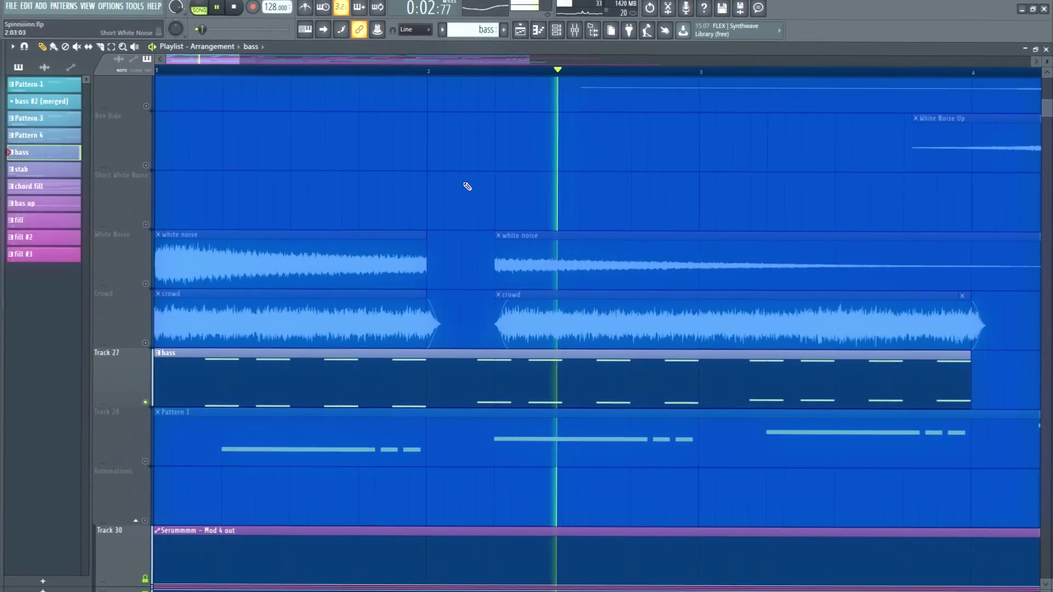
{"action": "left_click_drag", "start_coordinate": [403, 202], "coordinate": [235, 201]}
{"action": "left_click_drag", "start_coordinate": [448, 226], "coordinate": [218, 200]}
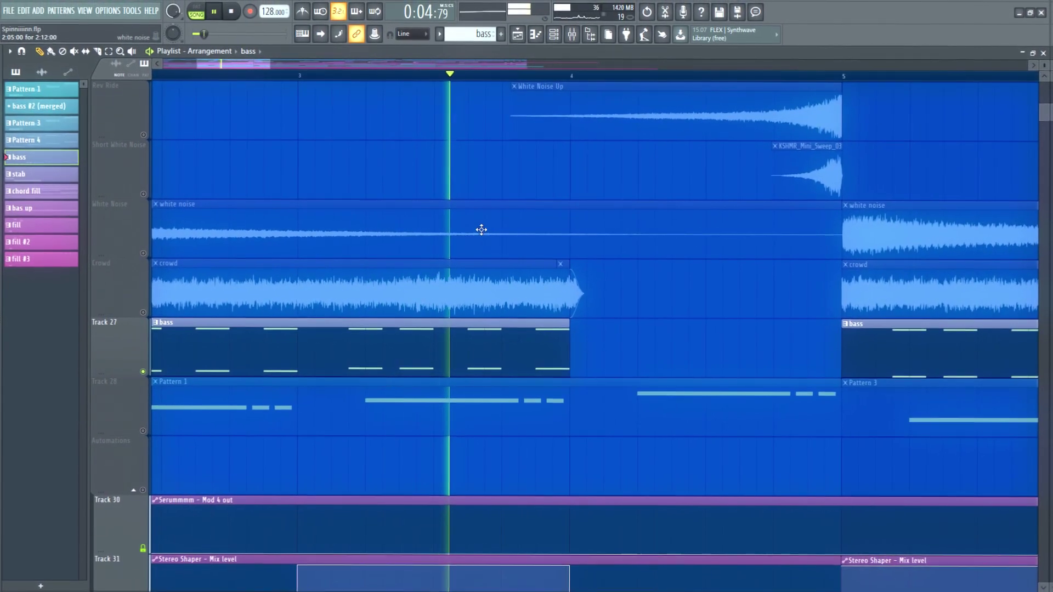
{"action": "left_click_drag", "start_coordinate": [611, 240], "coordinate": [450, 236]}
{"action": "scroll", "coordinate": [451, 236], "scroll_direction": "up", "scroll_amount": 8}
{"action": "key", "text": "space"}
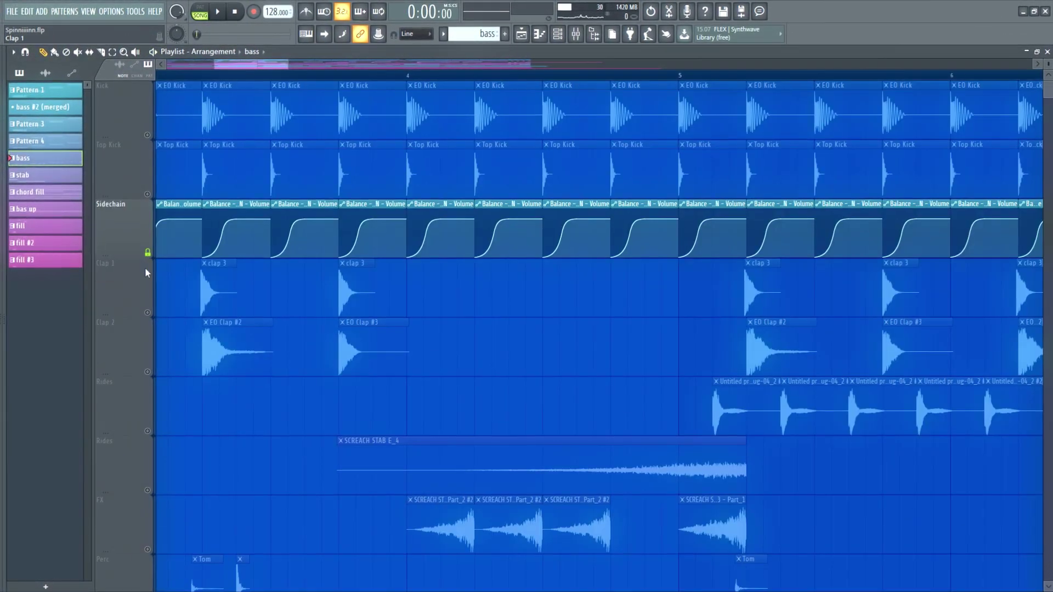
Play Track 27 from bar 1, following the bass and bas up clips through to bar 16, and stop playback.
{"action": "scroll", "coordinate": [397, 350], "scroll_direction": "down", "scroll_amount": 5}
{"action": "key", "text": "space"}
{"action": "scroll", "coordinate": [308, 331], "scroll_direction": "down", "scroll_amount": 9}
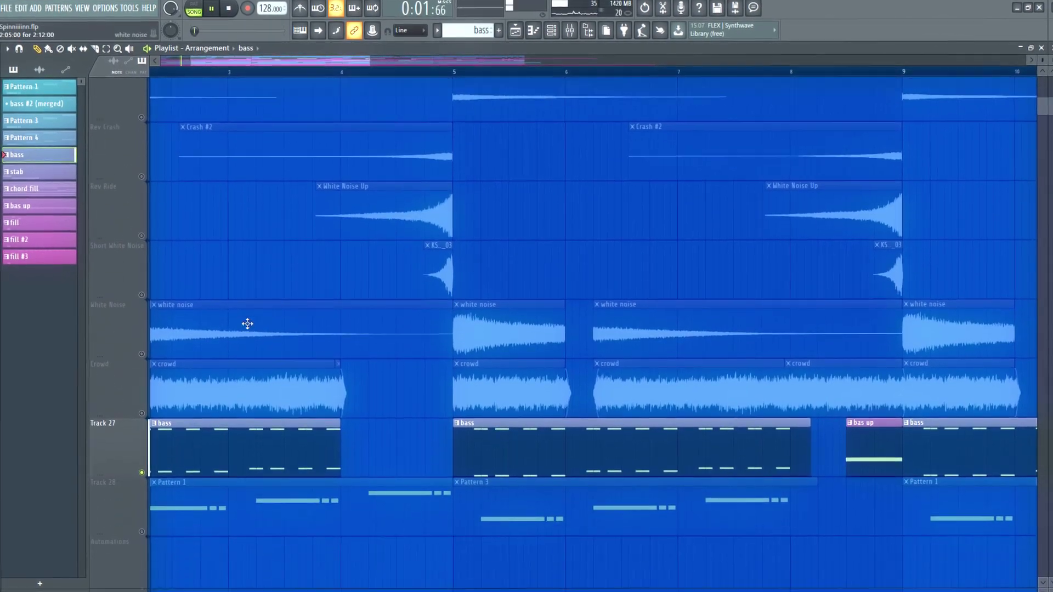
{"action": "scroll", "coordinate": [251, 325], "scroll_direction": "up", "scroll_amount": 6}
{"action": "scroll", "coordinate": [433, 324], "scroll_direction": "down", "scroll_amount": 4}
{"action": "left_click_drag", "start_coordinate": [343, 328], "coordinate": [521, 298]}
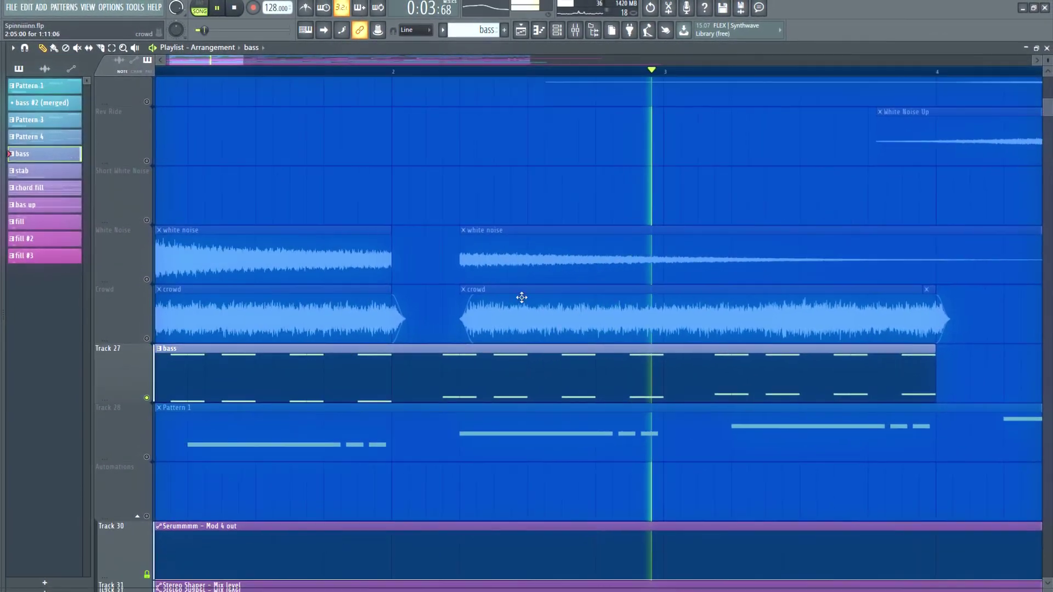
{"action": "left_click_drag", "start_coordinate": [264, 302], "coordinate": [437, 304]}
{"action": "scroll", "coordinate": [434, 313], "scroll_direction": "down", "scroll_amount": 3}
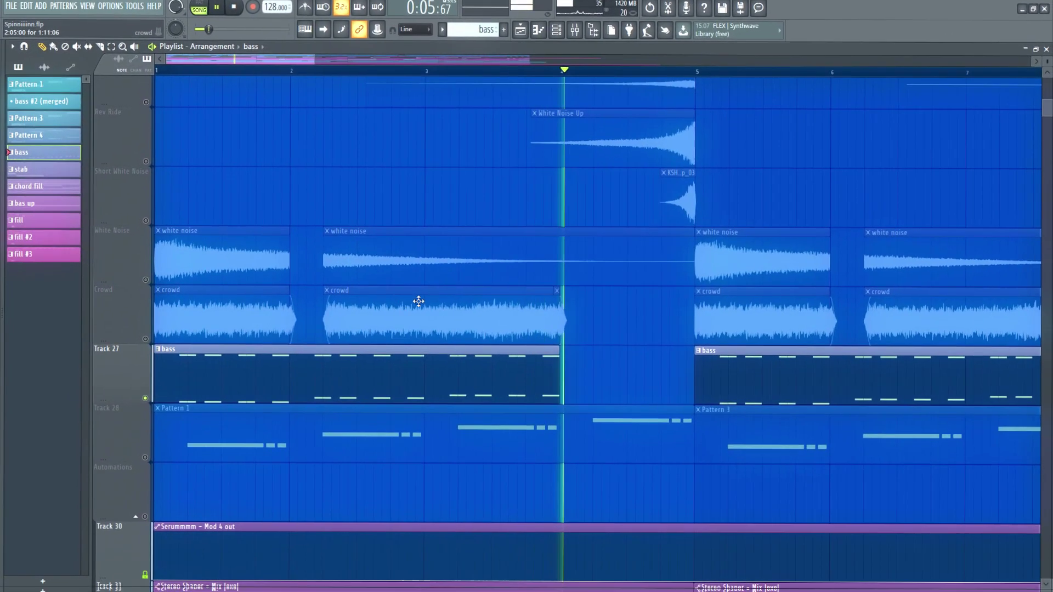
{"action": "left_click_drag", "start_coordinate": [535, 321], "coordinate": [369, 313]}
{"action": "left_click_drag", "start_coordinate": [440, 305], "coordinate": [302, 301]}
{"action": "scroll", "coordinate": [371, 298], "scroll_direction": "down", "scroll_amount": 3}
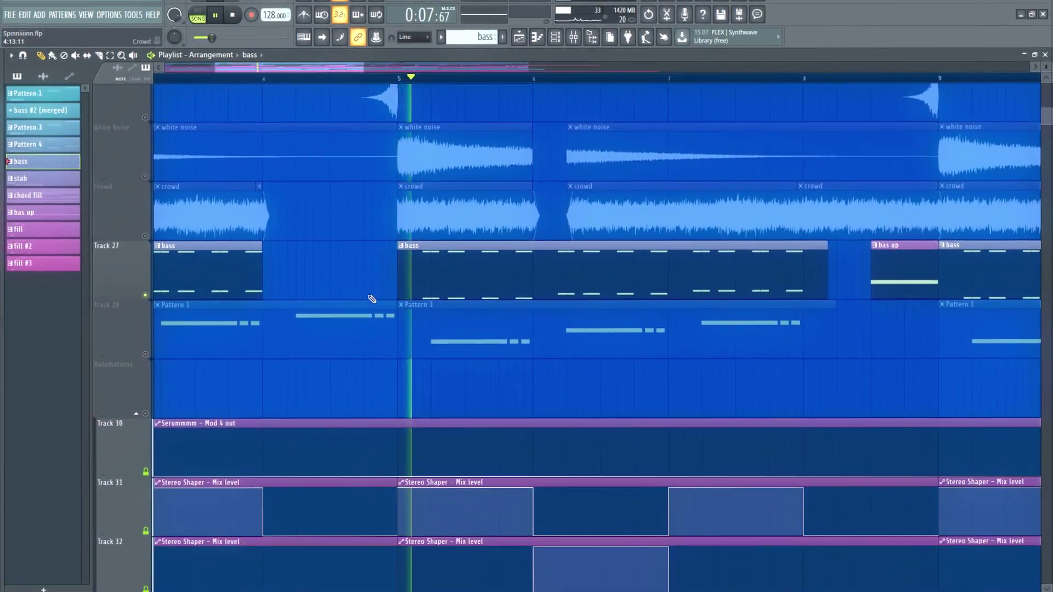
{"action": "scroll", "coordinate": [367, 294], "scroll_direction": "up", "scroll_amount": 3}
{"action": "scroll", "coordinate": [331, 301], "scroll_direction": "left", "scroll_amount": 5}
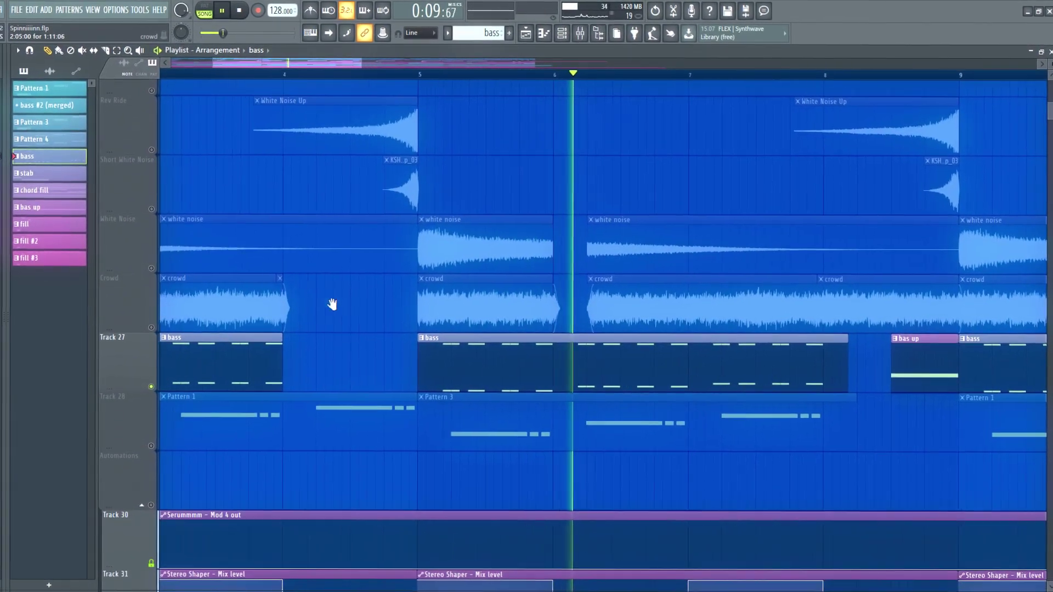
{"action": "scroll", "coordinate": [257, 308], "scroll_direction": "right", "scroll_amount": 6}
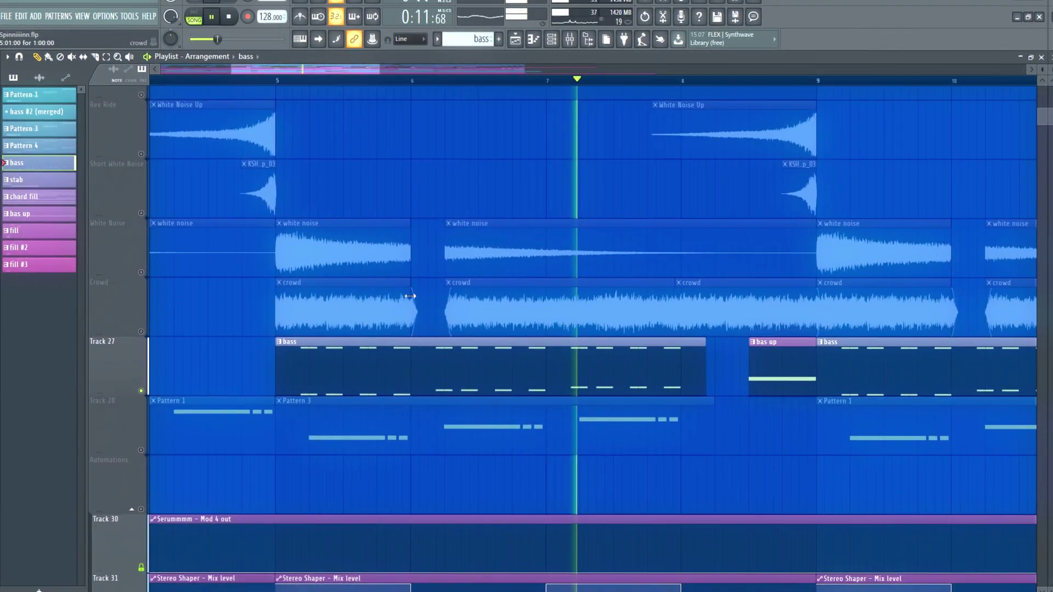
{"action": "scroll", "coordinate": [560, 304], "scroll_direction": "right", "scroll_amount": 5}
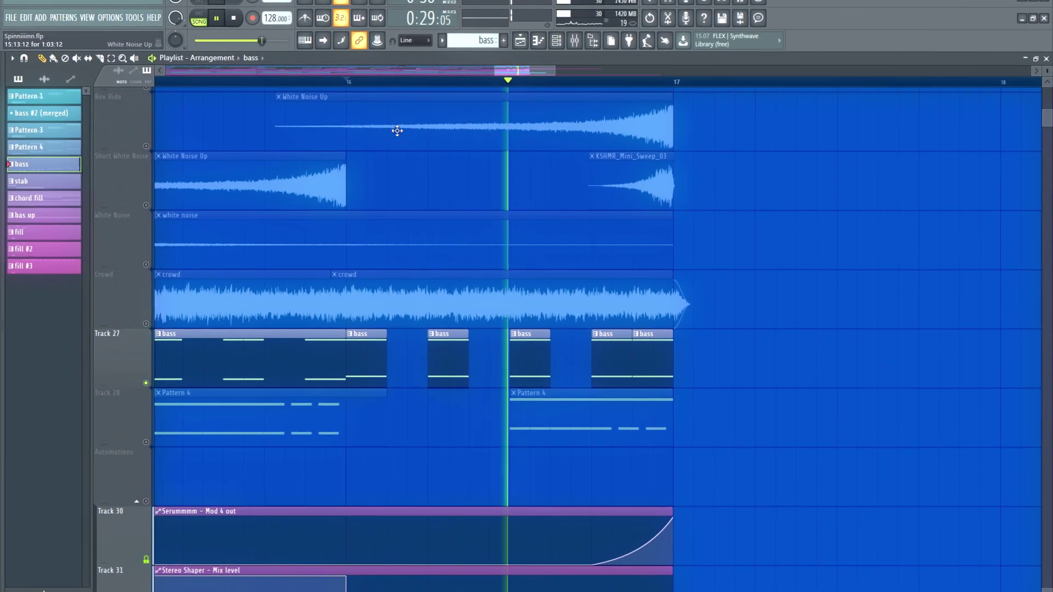
{"action": "key", "text": "space"}
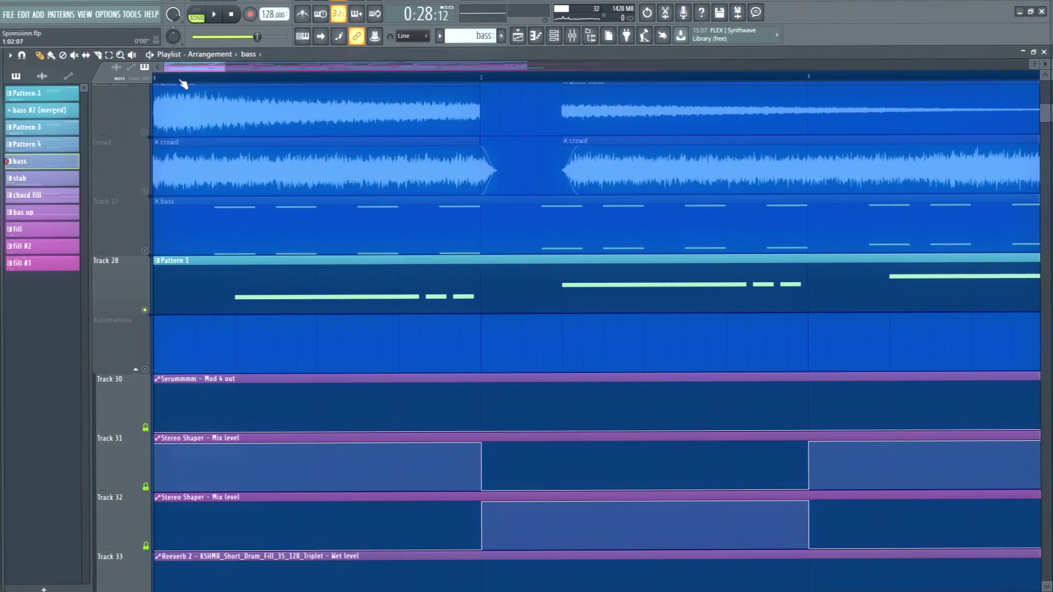
Play the soloed Track 28 from bar 1, following the melody from Pattern 1 into Pattern 3.
{"action": "left_click", "coordinate": [297, 77]}
{"action": "key", "text": "space"}
{"action": "scroll", "coordinate": [406, 254], "scroll_direction": "up", "scroll_amount": 1}
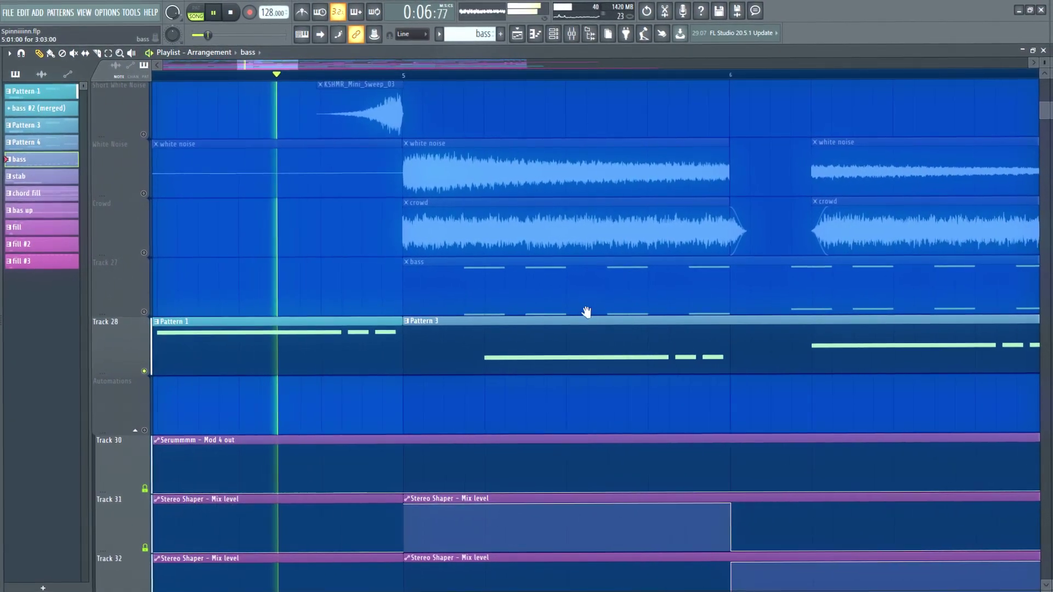
{"action": "left_click_drag", "start_coordinate": [586, 312], "coordinate": [437, 309]}
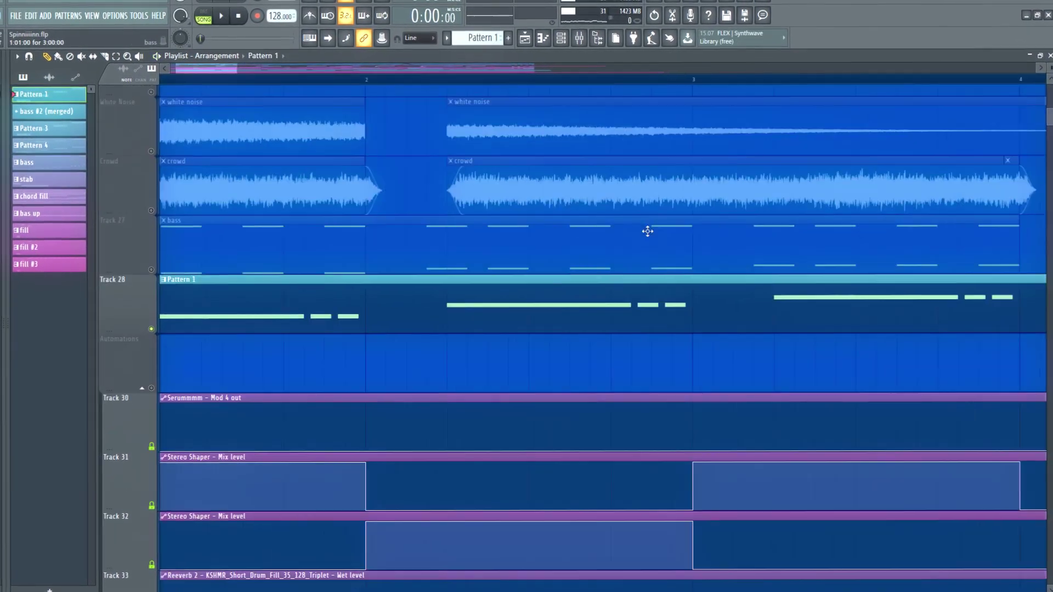
{"action": "left_click_drag", "start_coordinate": [250, 288], "coordinate": [376, 270]}
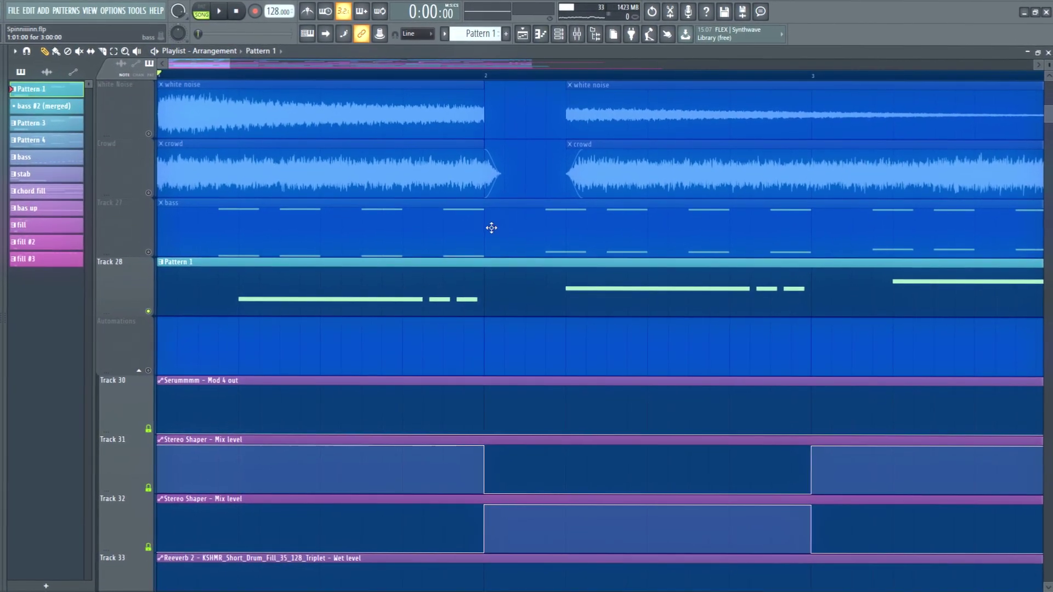
Play Pattern 1 with the channel rack open and mute the Serummmm #3 and FLEX channels to audition the remaining melody layer.
{"action": "key", "text": "space"}
{"action": "left_click", "coordinate": [560, 36]}
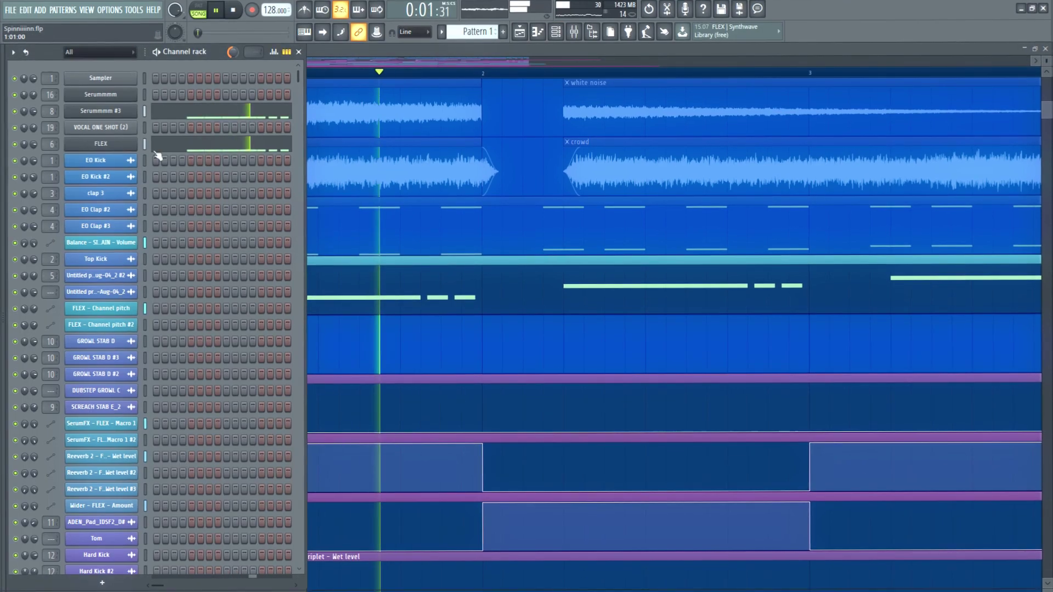
{"action": "left_click", "coordinate": [14, 112]}
{"action": "left_click", "coordinate": [14, 145]}
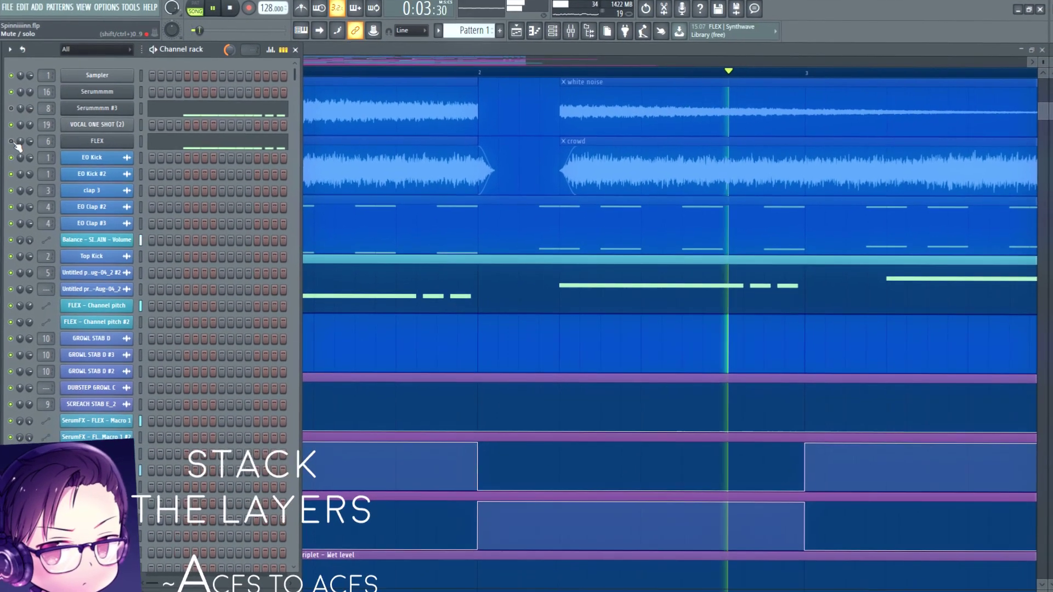
{"action": "scroll", "coordinate": [88, 277], "scroll_direction": "down", "scroll_amount": 8}
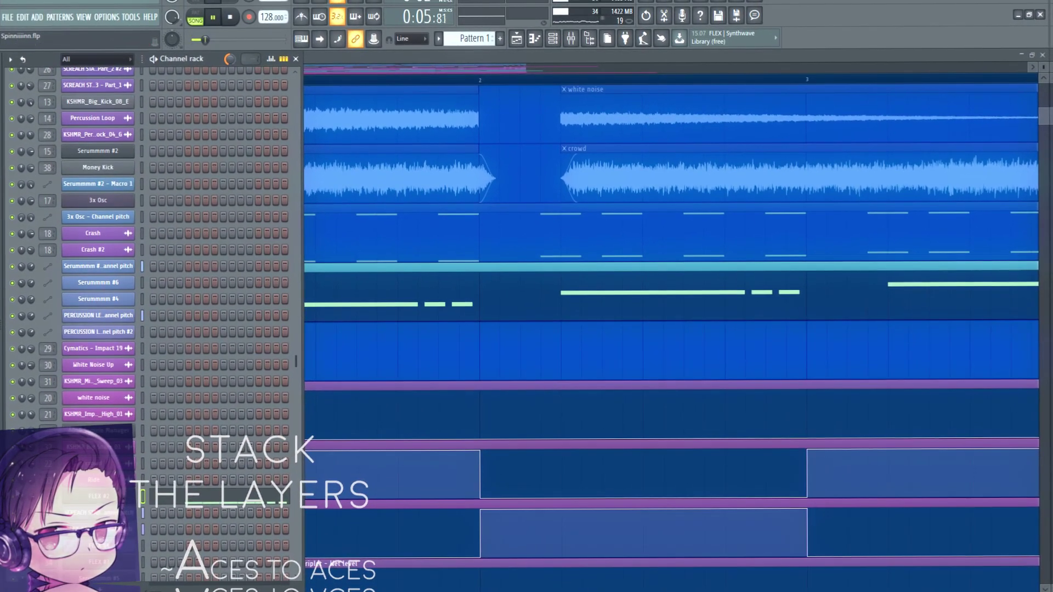
Mute the remaining melody layer and audition the FLEX and Serummmm #3 channels individually.
{"action": "left_click", "coordinate": [20, 487]}
{"action": "scroll", "coordinate": [66, 329], "scroll_direction": "up", "scroll_amount": 10}
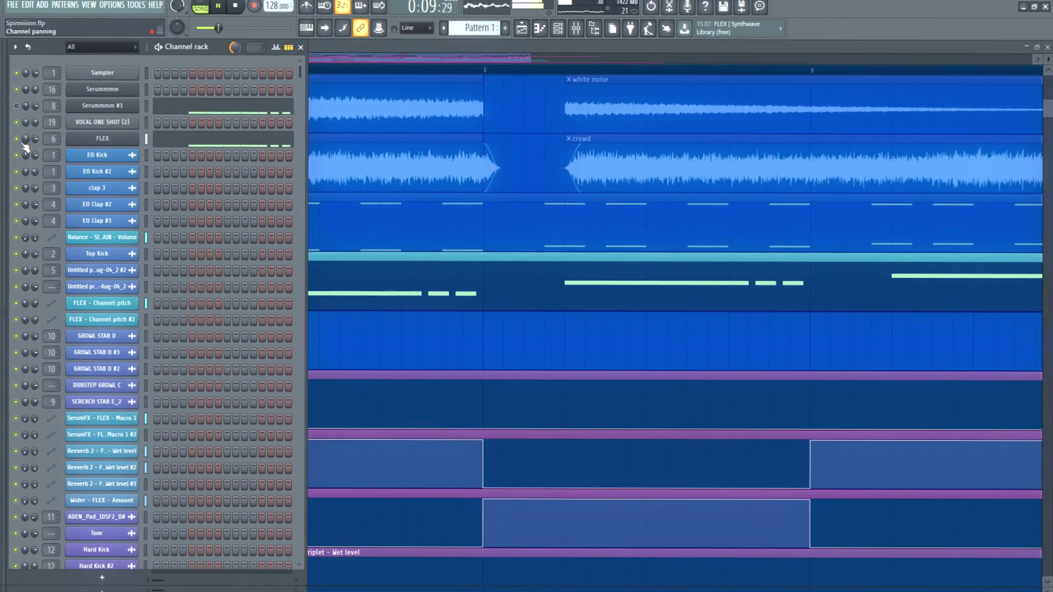
{"action": "left_click", "coordinate": [12, 144]}
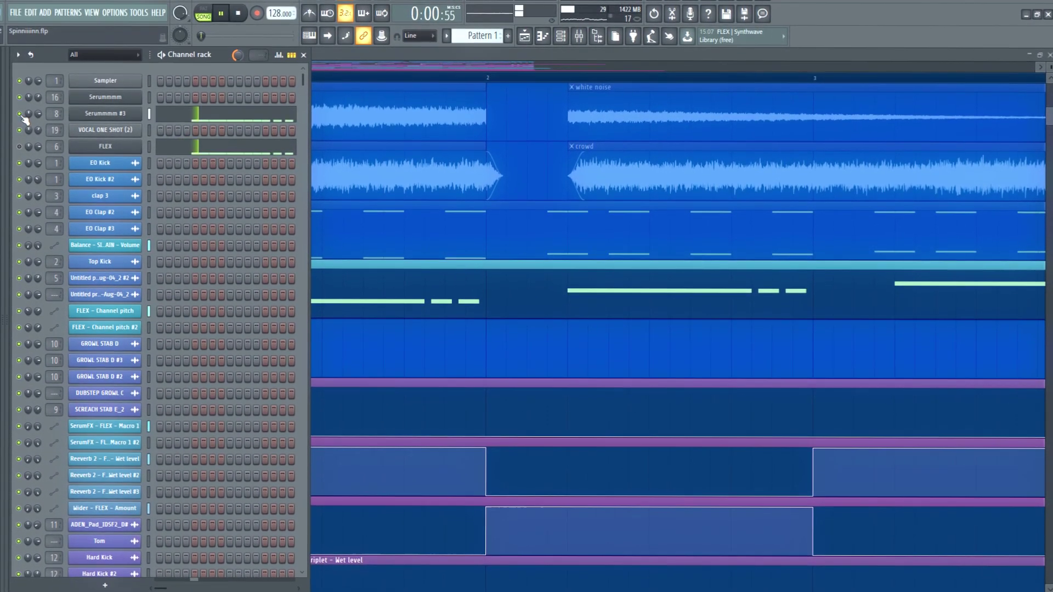
Play Pattern 1 from bar 1 with all its layers, hide the channel rack, and examine the automation tracks below Track 28.
{"action": "key", "text": "space"}
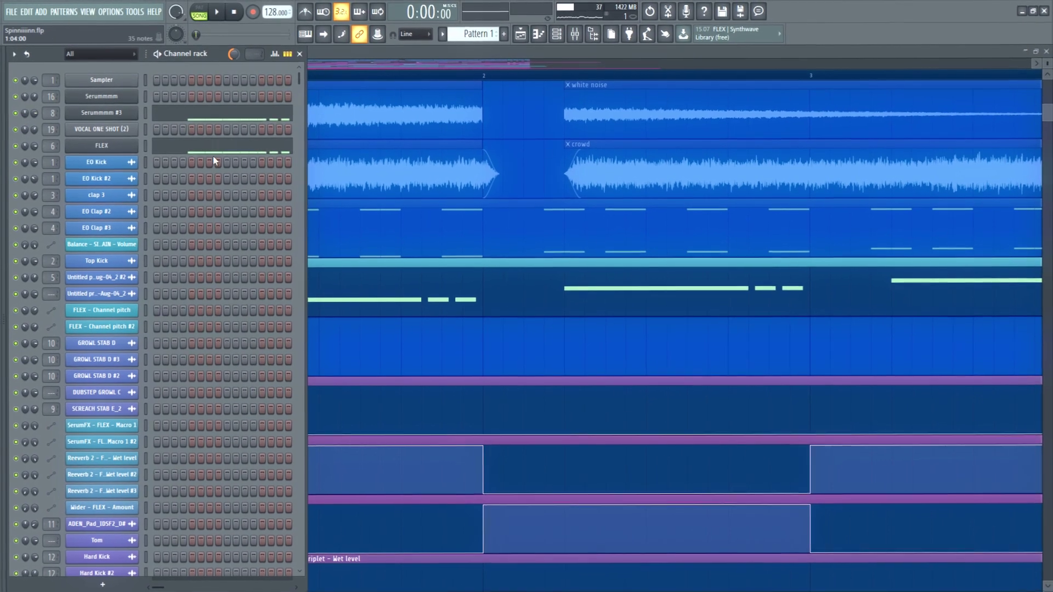
{"action": "key", "text": "space"}
{"action": "left_click", "coordinate": [441, 52]}
{"action": "scroll", "coordinate": [354, 237], "scroll_direction": "down", "scroll_amount": 3}
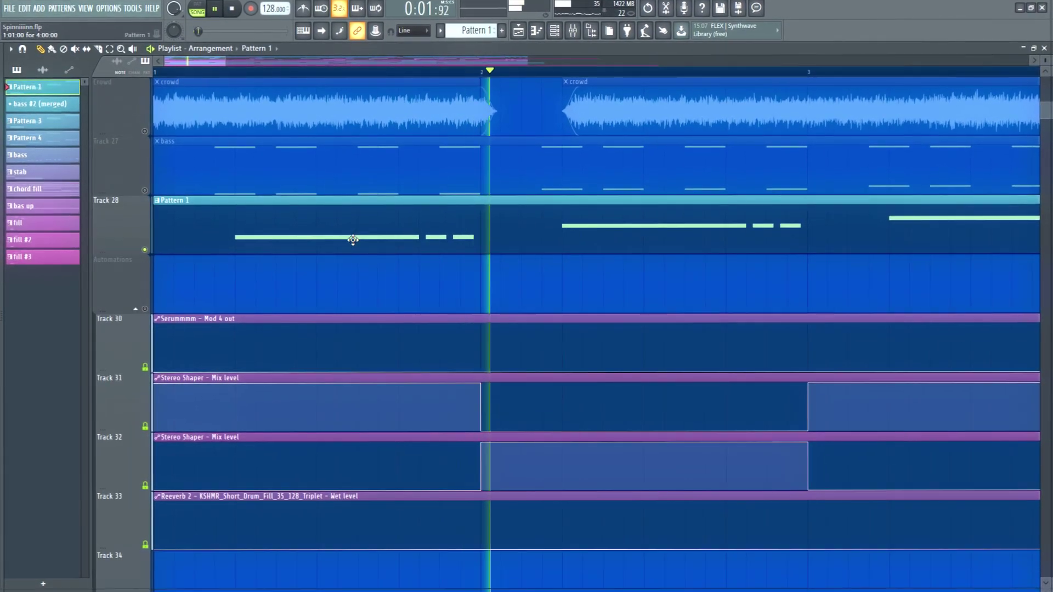
{"action": "scroll", "coordinate": [345, 237], "scroll_direction": "down", "scroll_amount": 2}
{"action": "scroll", "coordinate": [345, 228], "scroll_direction": "down", "scroll_amount": 1}
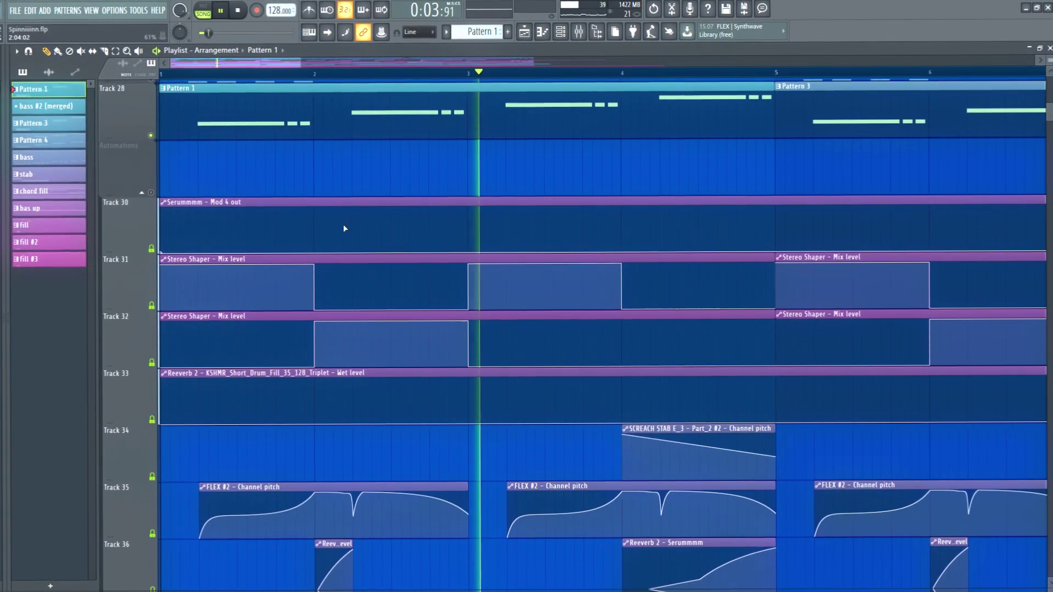
{"action": "scroll", "coordinate": [327, 229], "scroll_direction": "down", "scroll_amount": 2}
{"action": "key", "text": "space"}
Open the mixer and, during playback, enable CamelCrusher, SAUSAGE FATTENER, SerumFX, Fruity parametric EQ 2 and Wider on FLEX, finishing at its high-band EQ level.
{"action": "key", "text": "F9"}
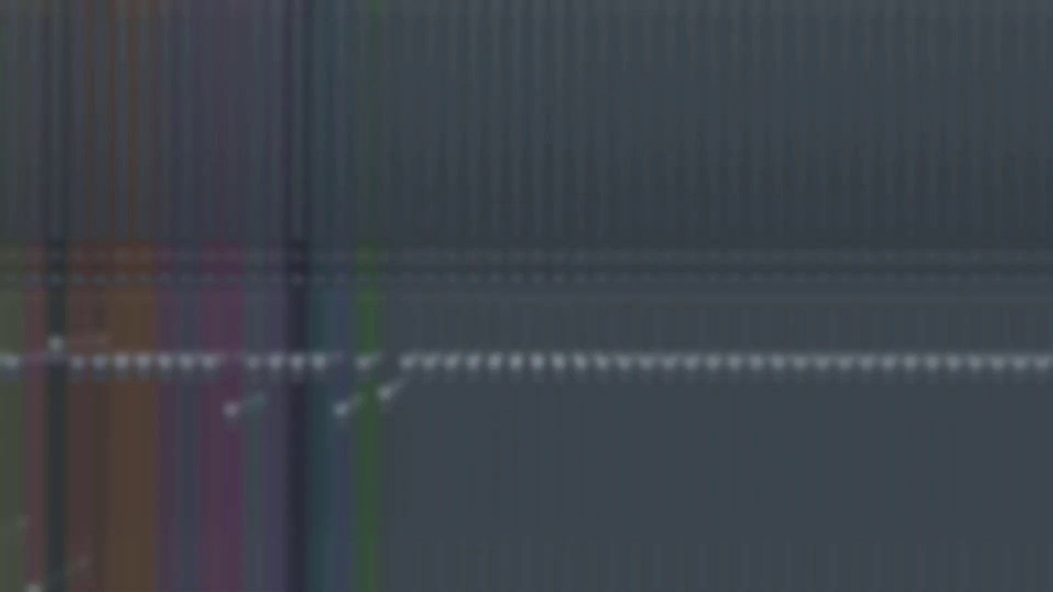
{"action": "key", "text": "space"}
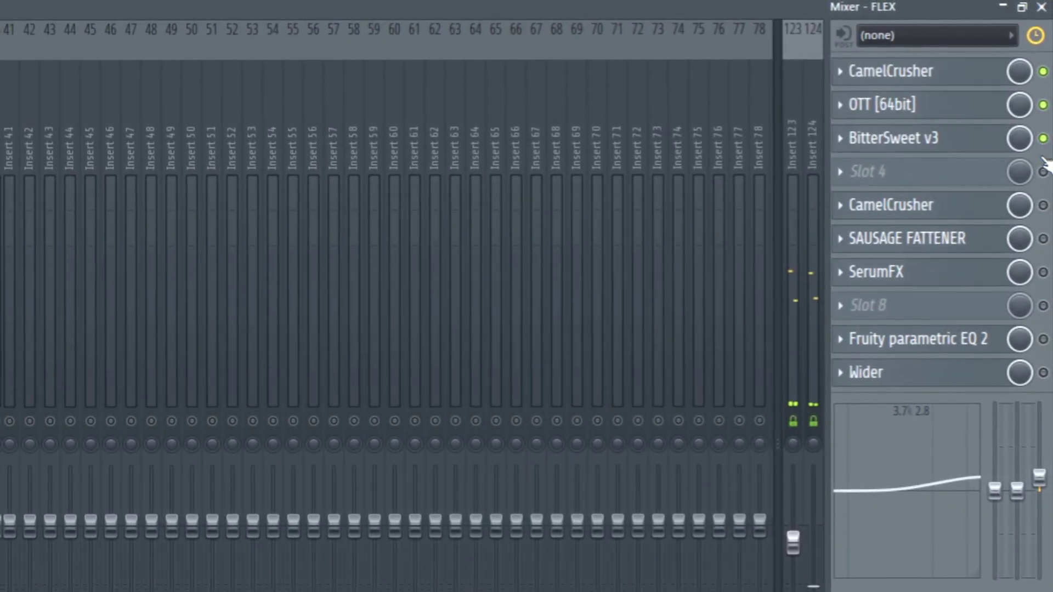
{"action": "left_click", "coordinate": [1043, 205]}
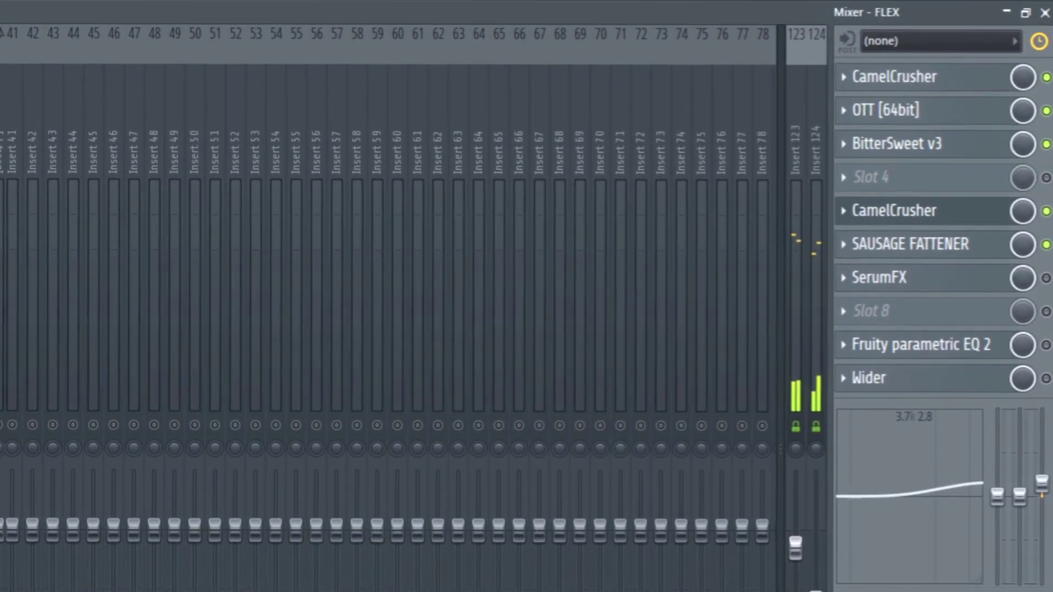
{"action": "left_click", "coordinate": [1045, 278]}
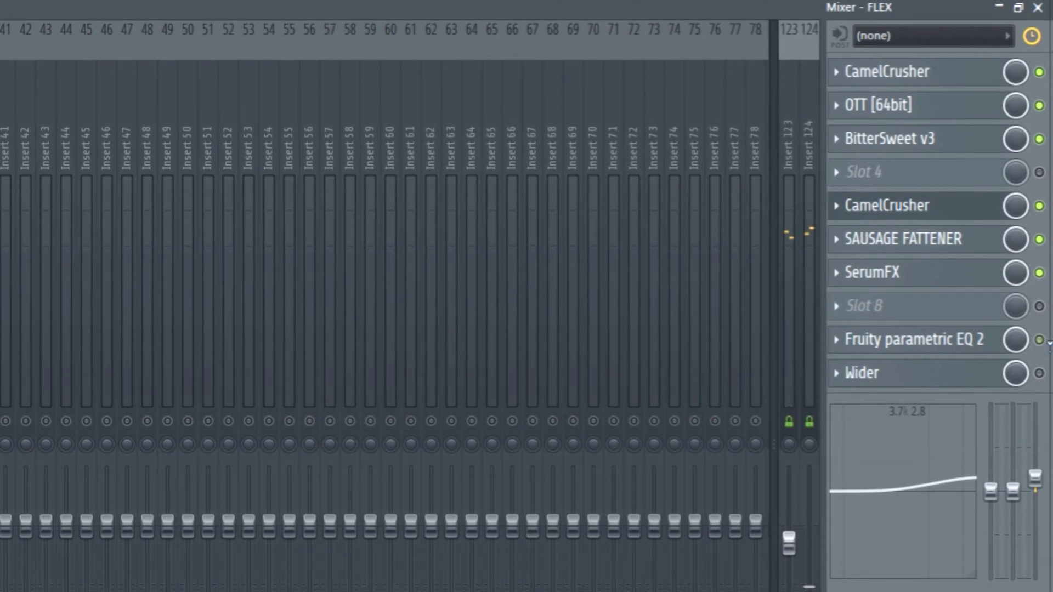
{"action": "left_click", "coordinate": [1039, 340]}
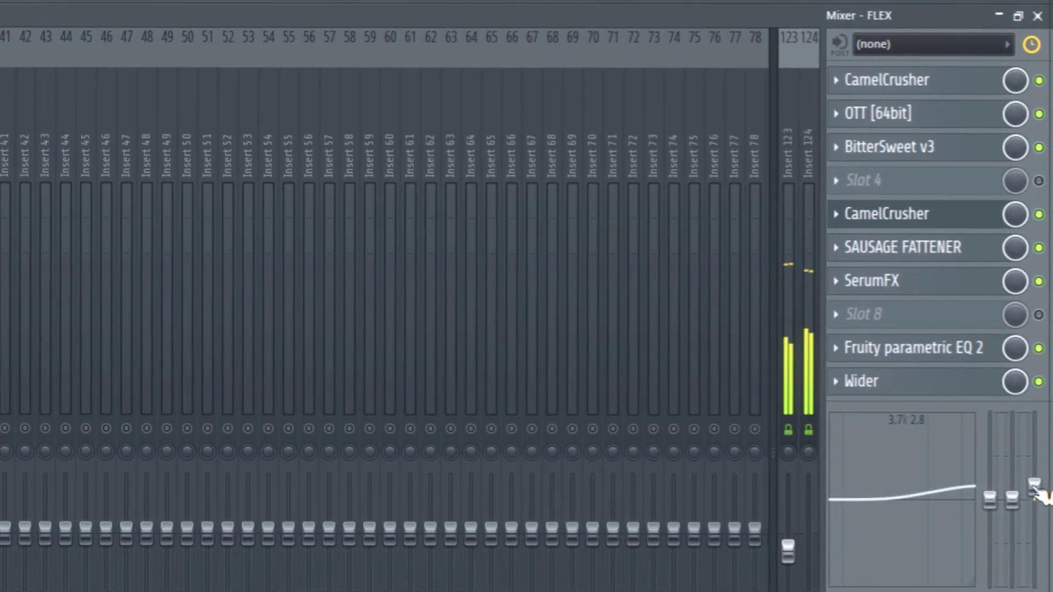
{"action": "left_click_drag", "start_coordinate": [1033, 492], "coordinate": [1033, 485]}
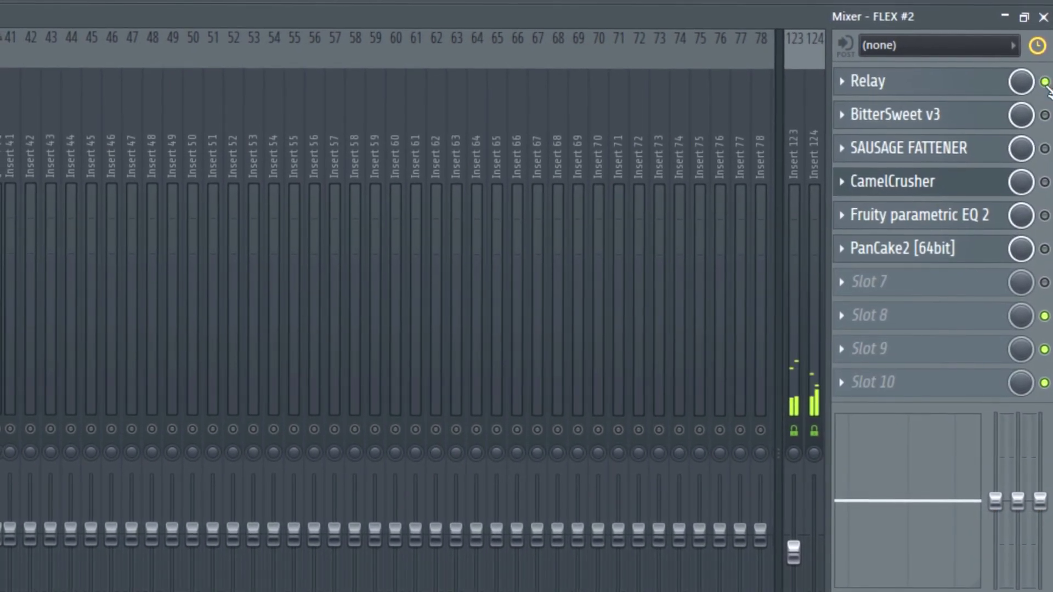
During playback, enable BitterSweet v3, SAUSAGE FATTENER, CamelCrusher and PanCake2 one after another on the FLEX #2 mixer track.
{"action": "left_click", "coordinate": [1044, 115]}
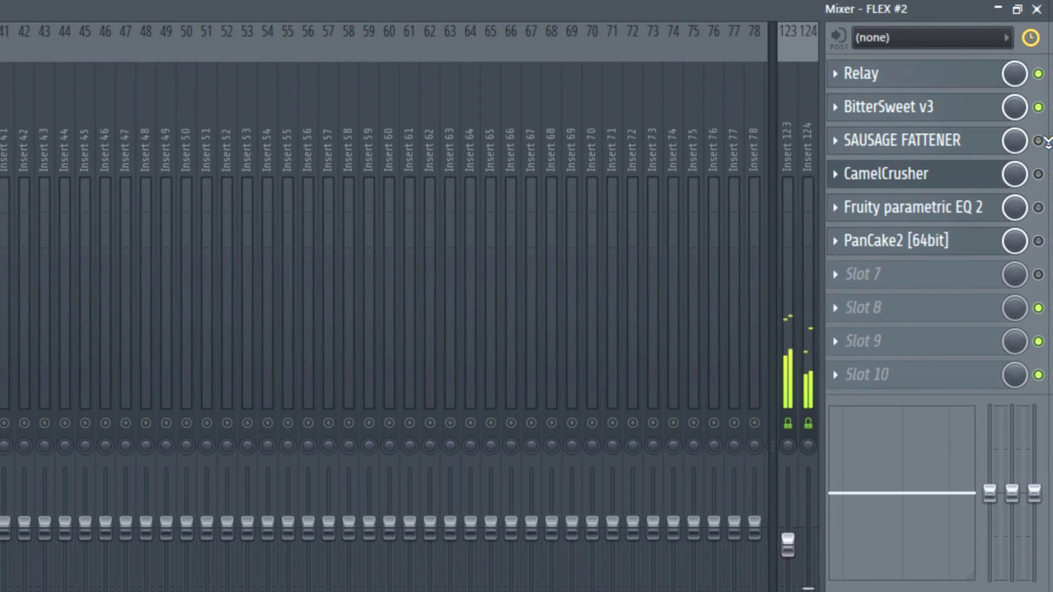
{"action": "left_click", "coordinate": [1041, 141]}
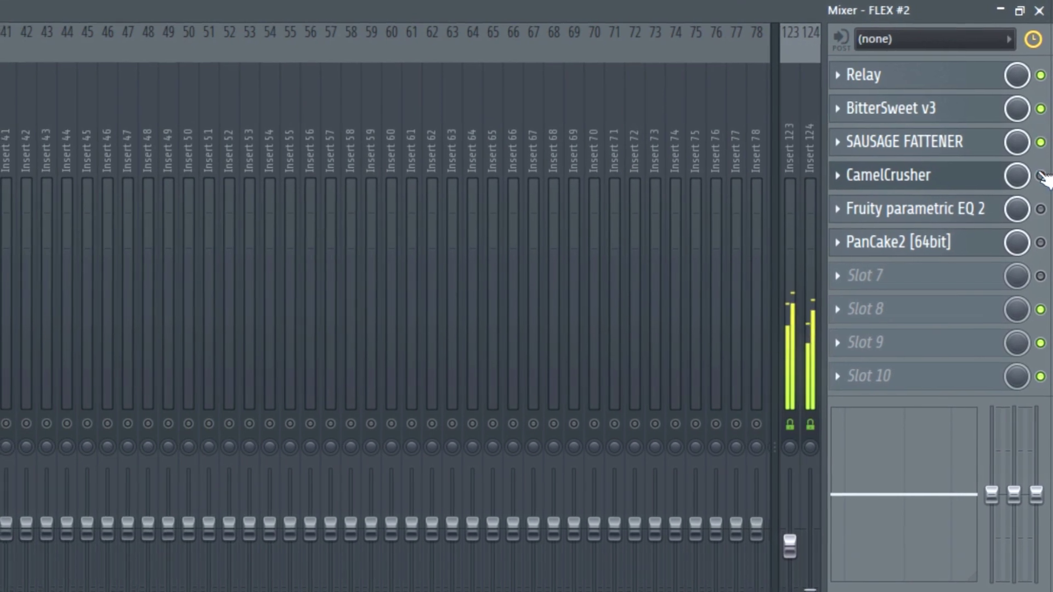
{"action": "left_click", "coordinate": [1040, 174]}
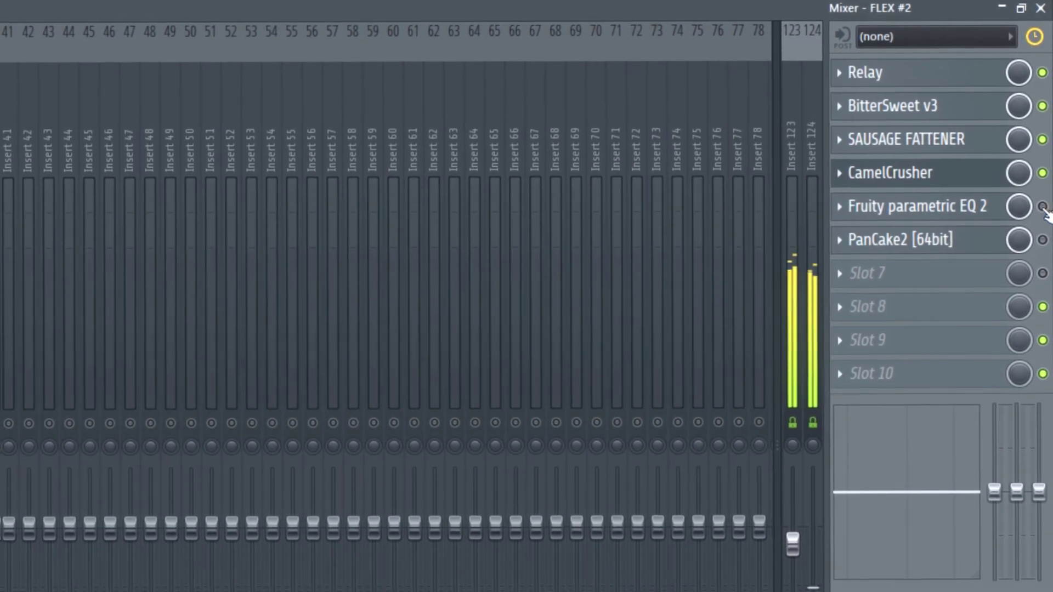
{"action": "left_click", "coordinate": [1044, 241]}
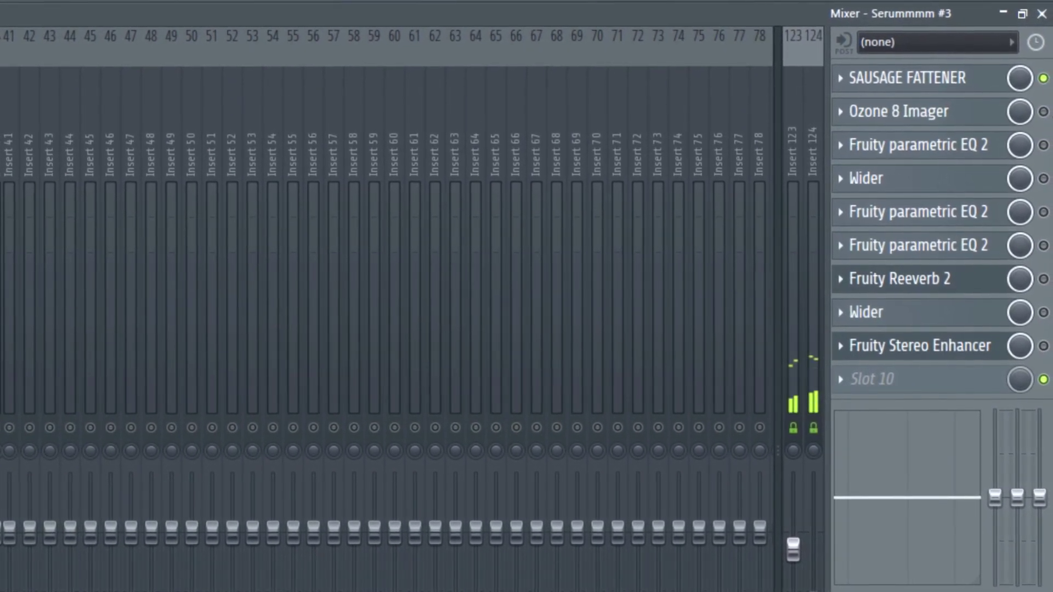
On Serummmm #3, successively enable Ozone 8 Imager, the parametric EQs and first Wider, audition Fruity Reeverb 2 on and off, and enable Fruity Stereo Enhancer.
{"action": "left_click", "coordinate": [1044, 113]}
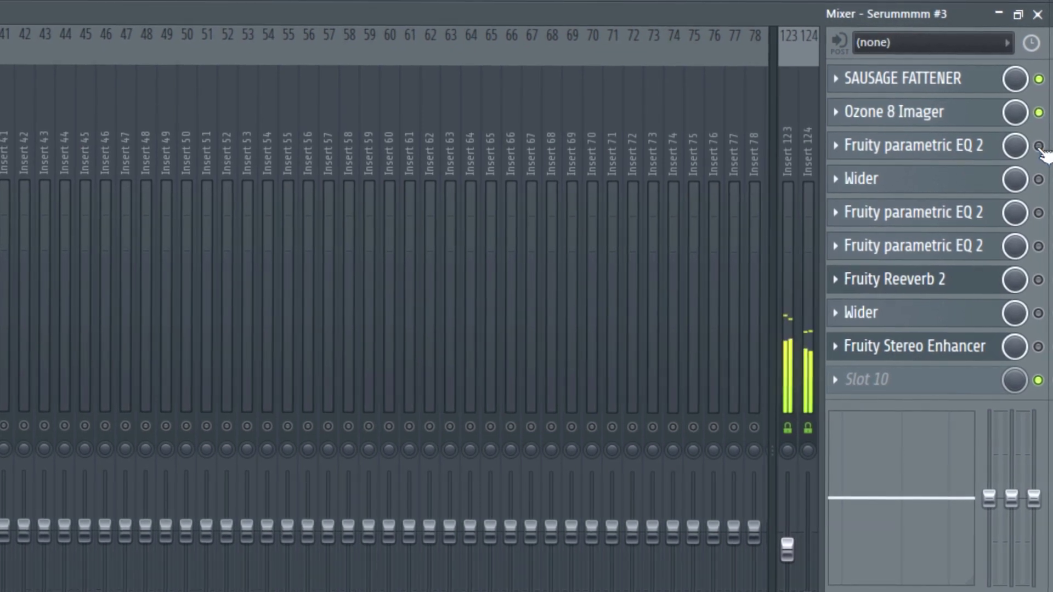
{"action": "left_click", "coordinate": [1037, 180]}
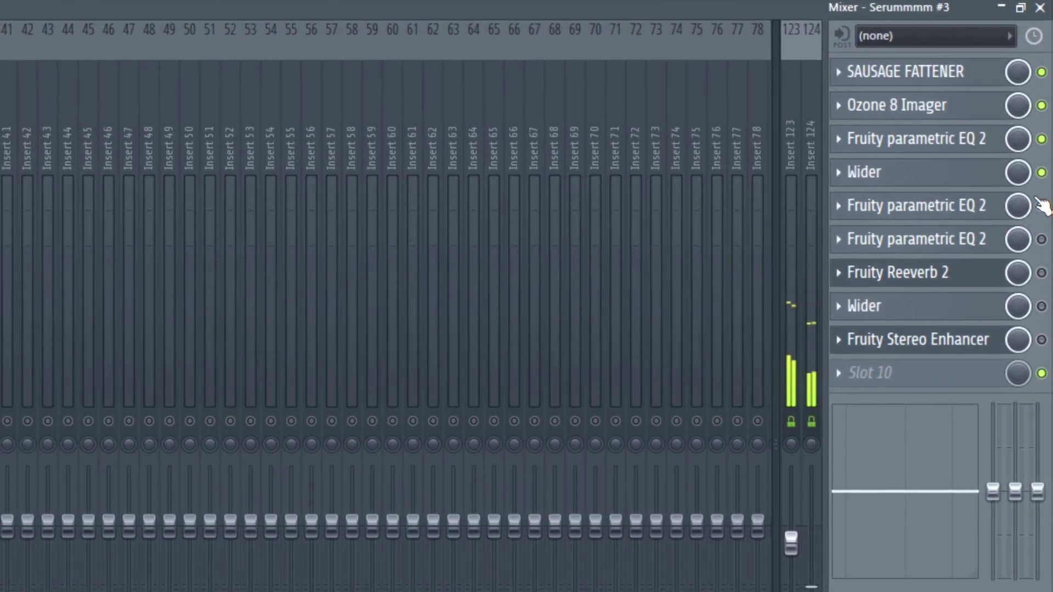
{"action": "left_click", "coordinate": [1044, 208]}
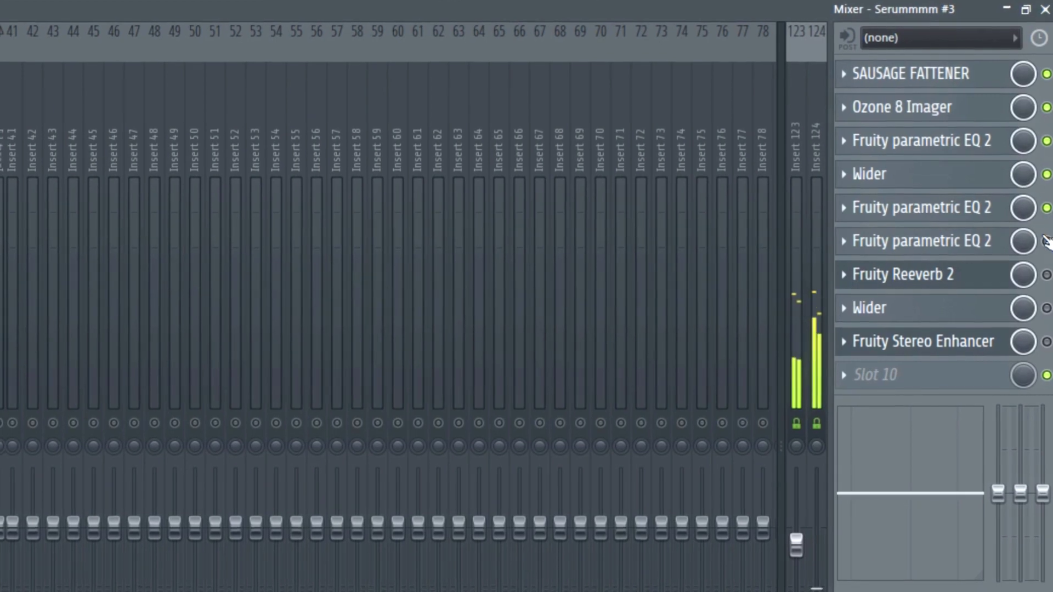
{"action": "left_click", "coordinate": [1044, 241]}
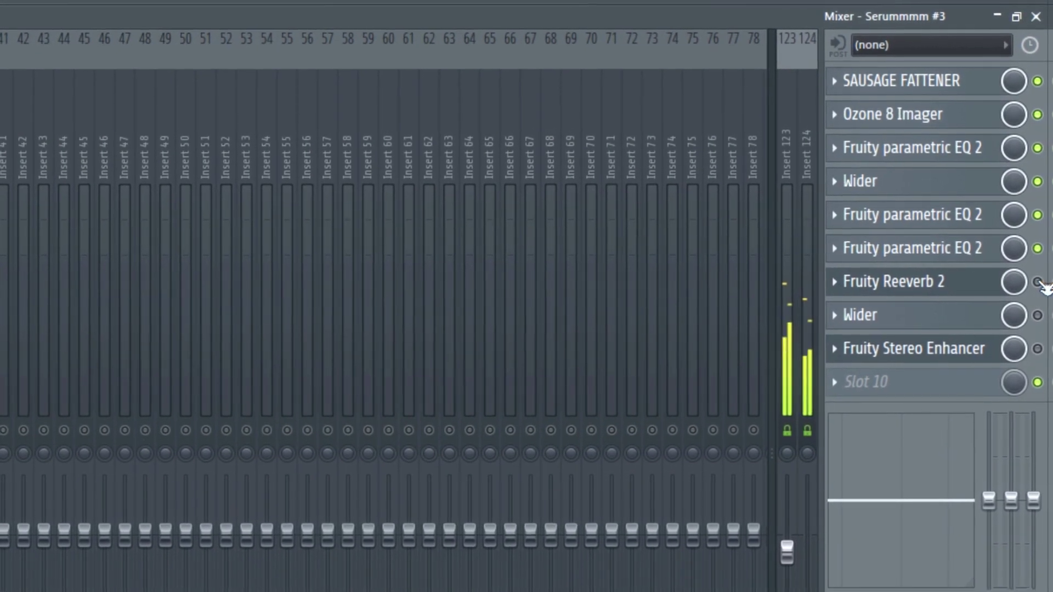
{"action": "left_click", "coordinate": [1038, 282]}
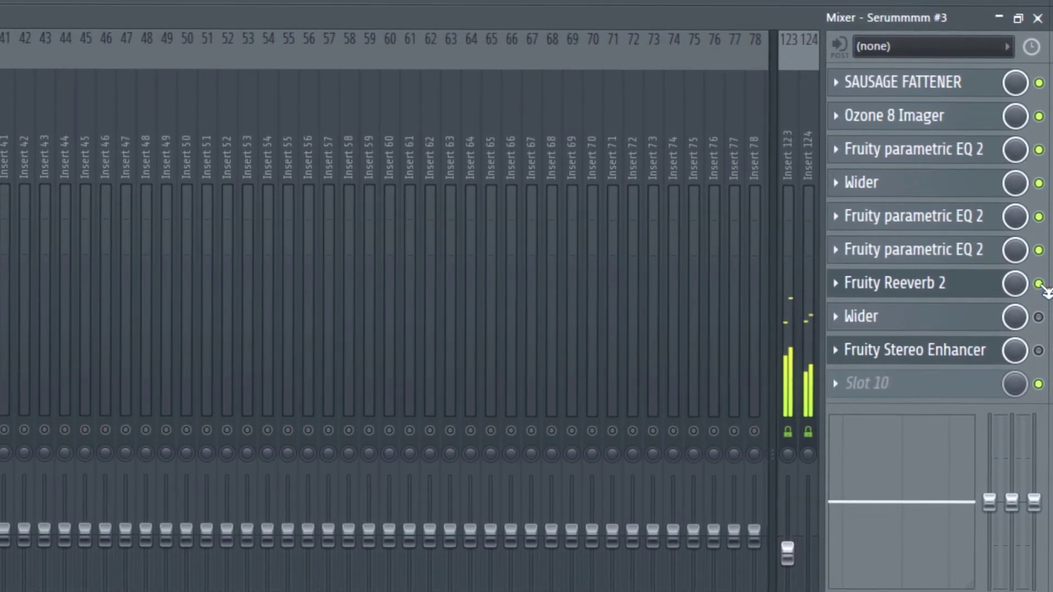
{"action": "left_click", "coordinate": [1039, 285]}
{"action": "left_click", "coordinate": [1038, 350]}
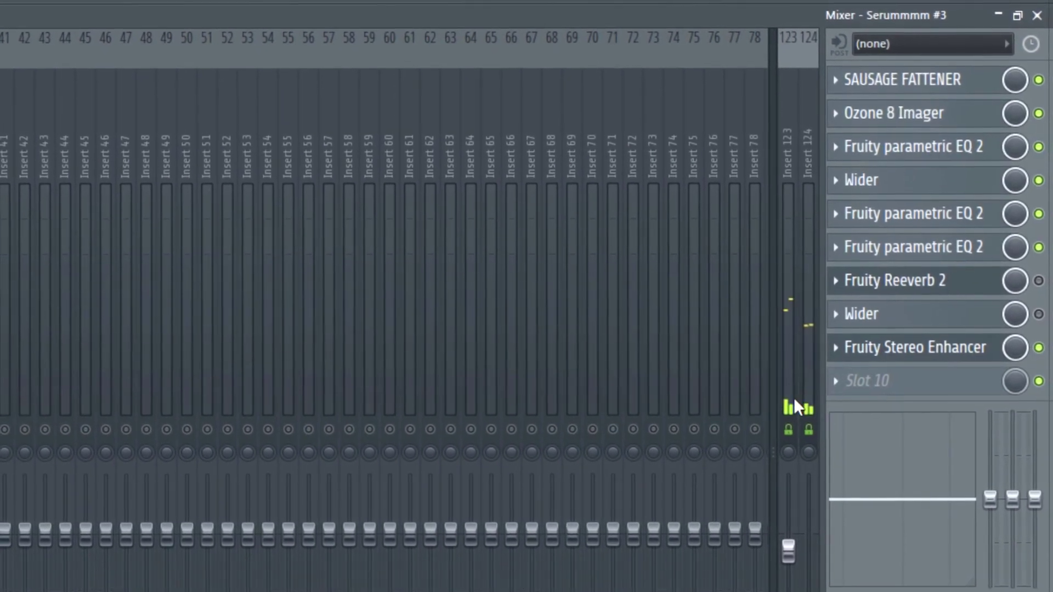
On Insert 124, enable Ozone 8 Imager, Wider and SAUSAGE FATTENER, audition Fruity Reeverb 2 on and off, and enable the second EQ and last two Stereo Shapers.
{"action": "left_click", "coordinate": [809, 400]}
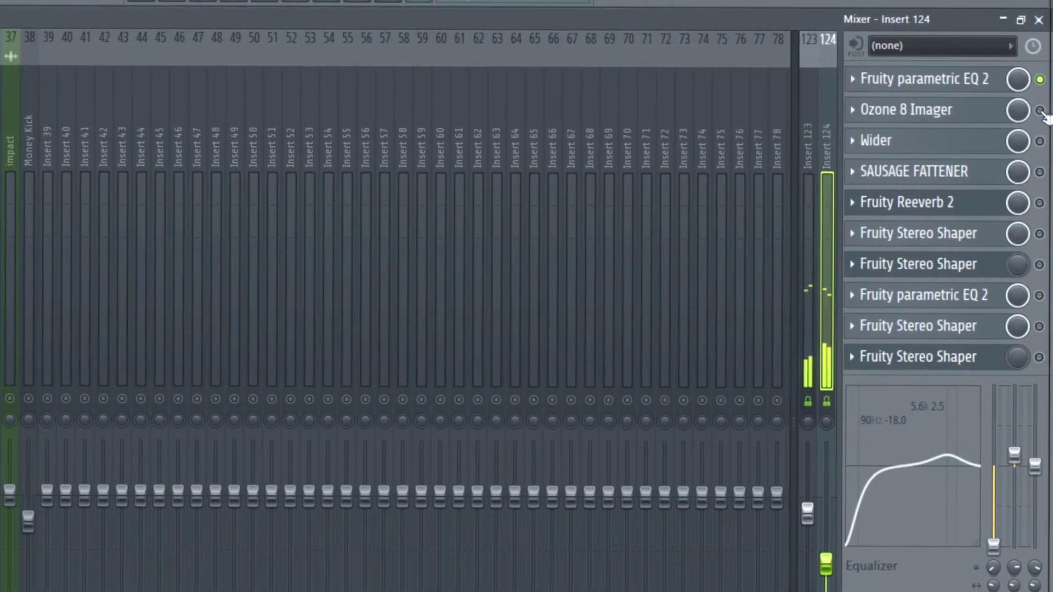
{"action": "left_click", "coordinate": [1040, 111]}
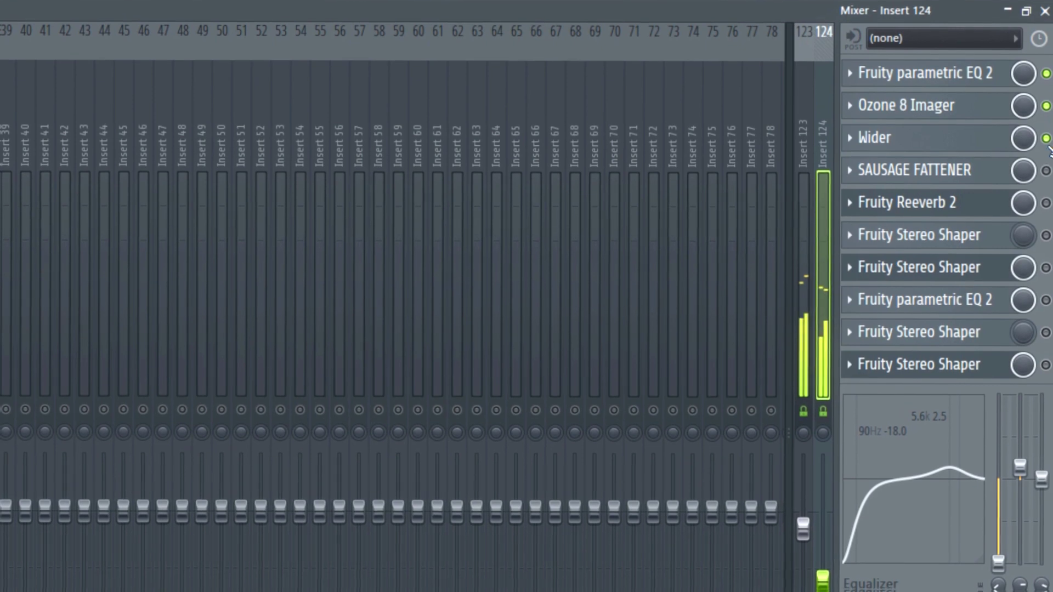
{"action": "left_click", "coordinate": [1046, 171]}
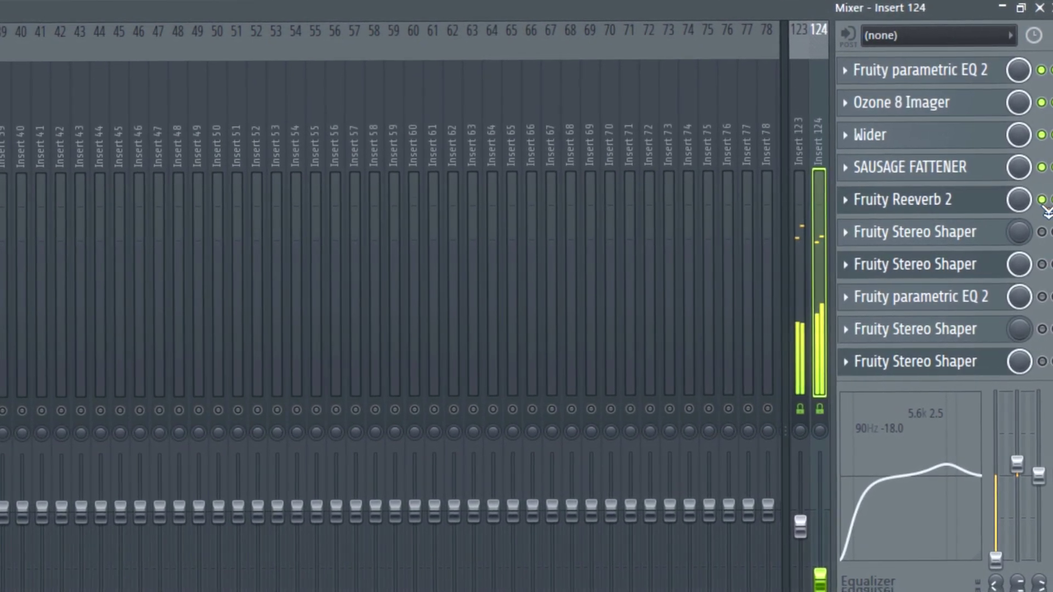
{"action": "left_click", "coordinate": [1045, 201]}
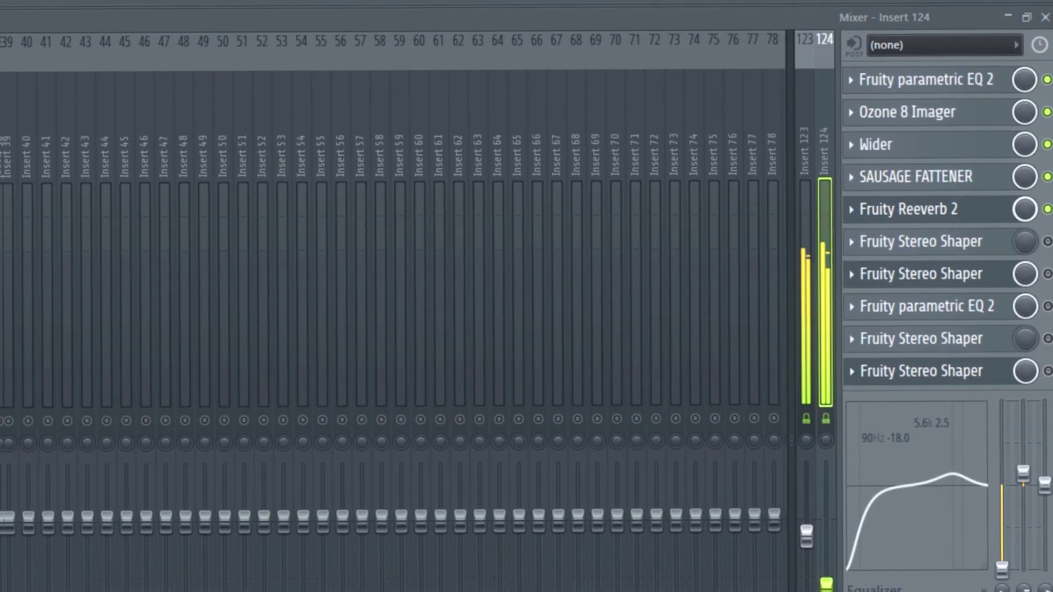
{"action": "left_click", "coordinate": [1047, 209]}
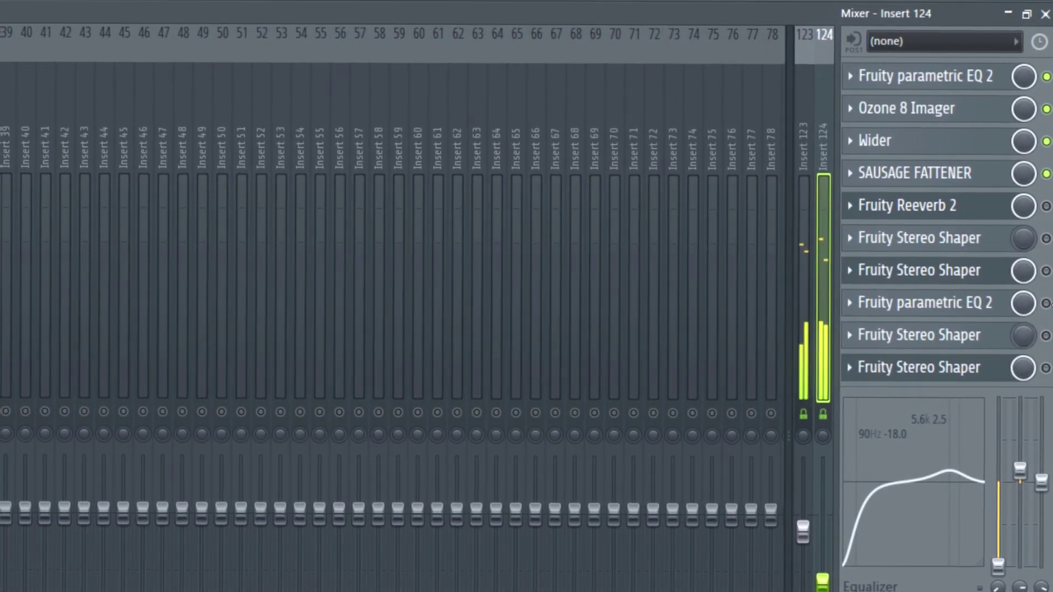
{"action": "left_click", "coordinate": [1046, 303]}
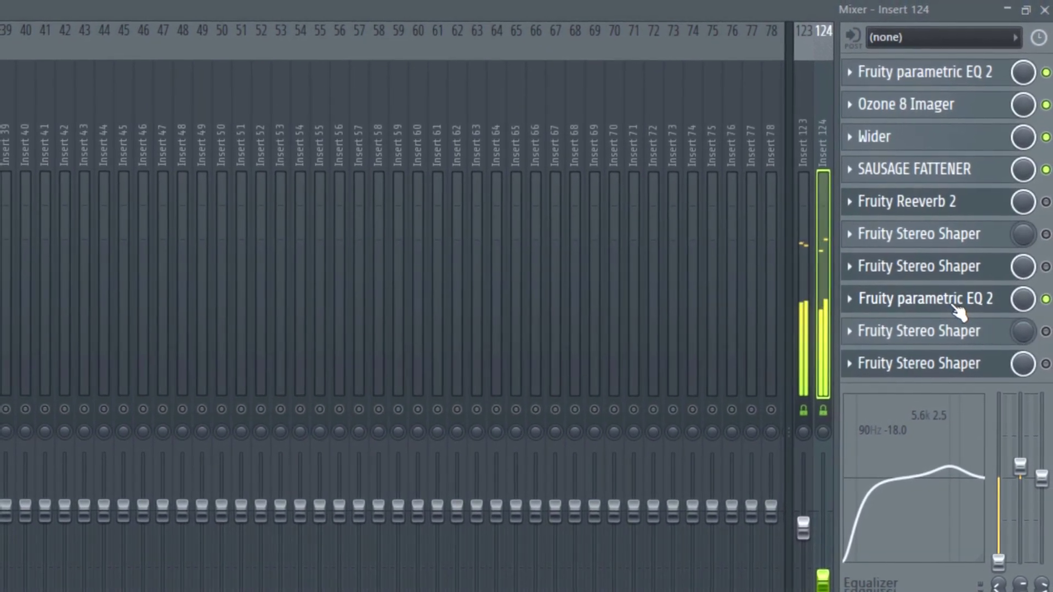
{"action": "left_click", "coordinate": [1047, 371]}
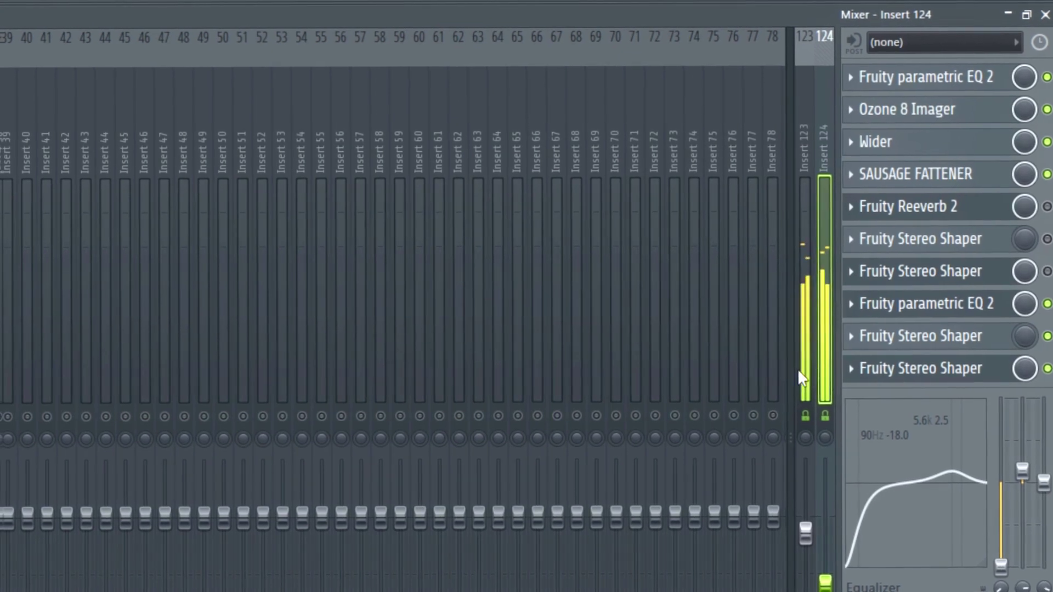
Audition the Insert 123 effects chain, and return to Insert 124 to enable its Fruity Reeverb 2.
{"action": "left_click", "coordinate": [799, 370]}
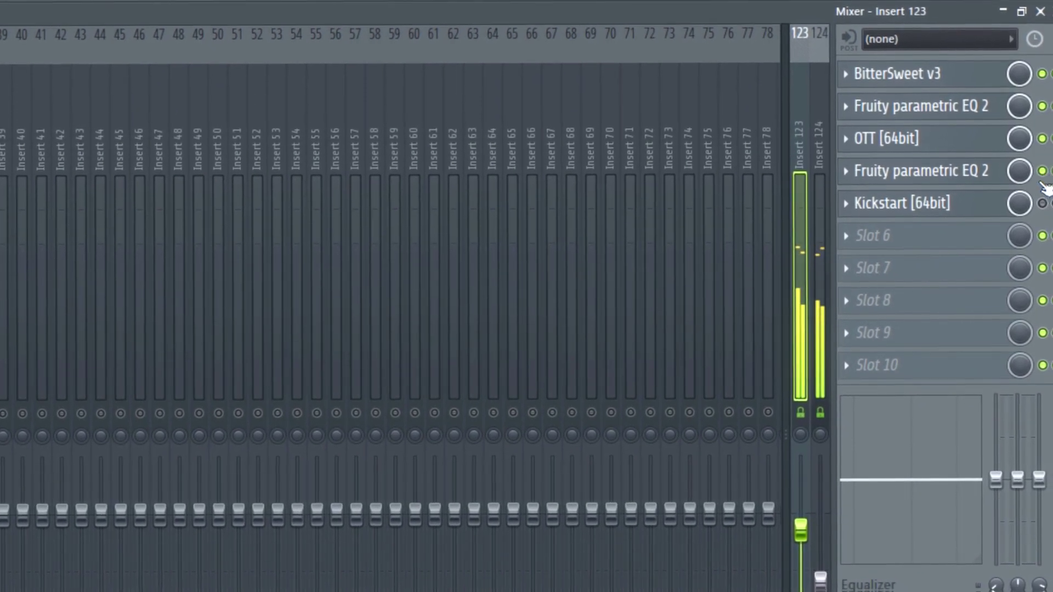
{"action": "left_click", "coordinate": [825, 295]}
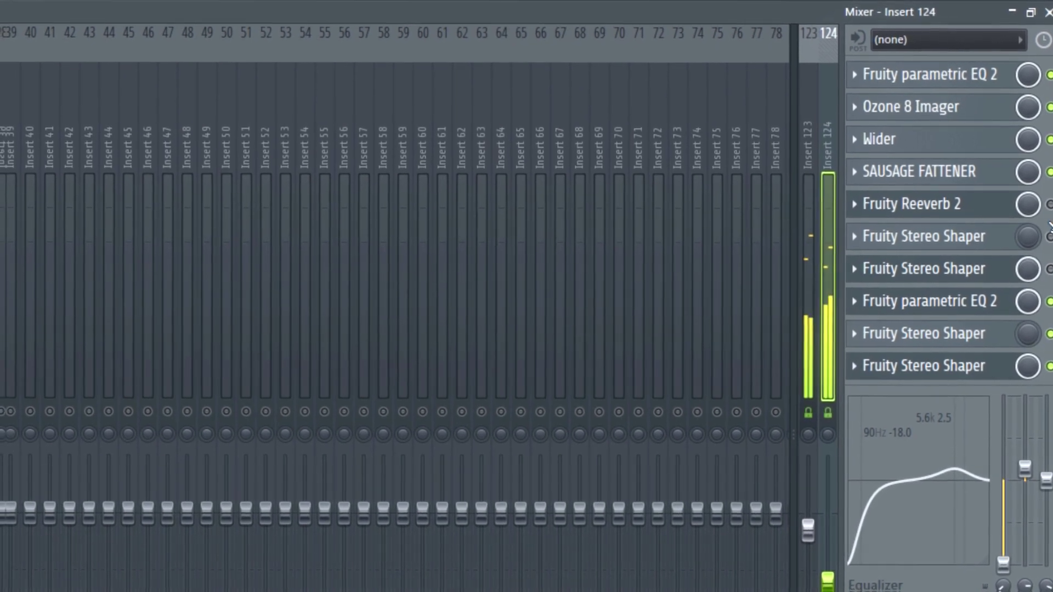
{"action": "left_click", "coordinate": [1044, 208]}
{"action": "left_click", "coordinate": [809, 318]}
{"action": "left_click", "coordinate": [828, 317]}
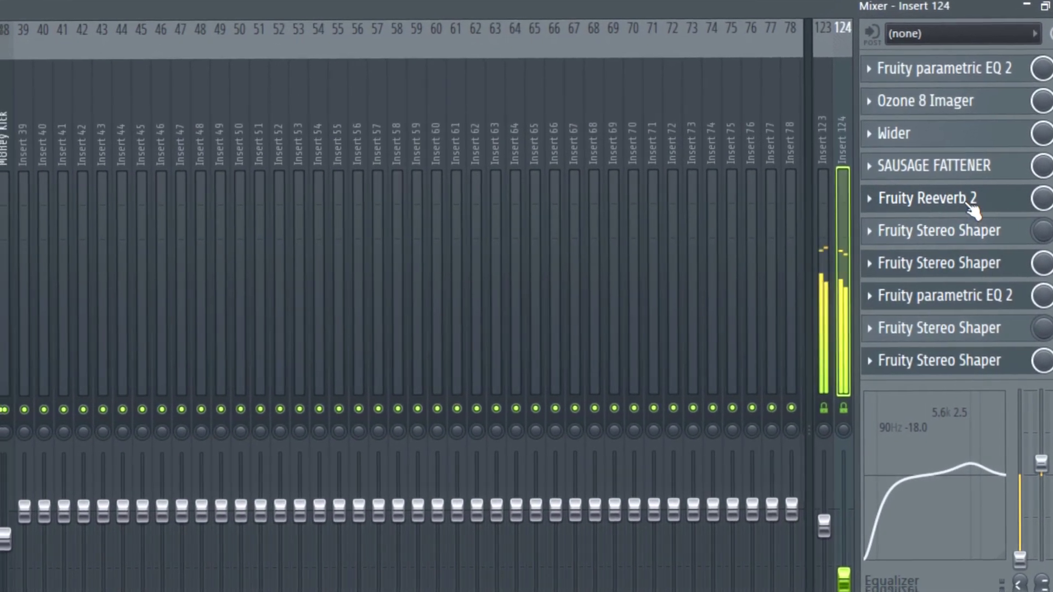
Inspect the settings of Fruity Reeverb 2 and the Fruity Stereo Shapers on Insert 124 during playback.
{"action": "left_click", "coordinate": [932, 202]}
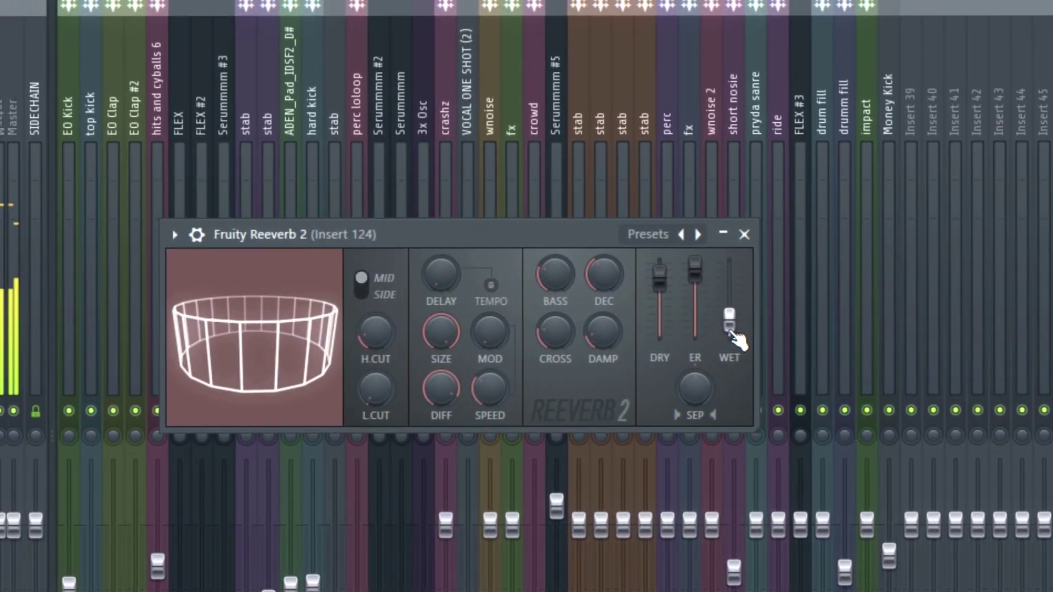
{"action": "left_click_drag", "start_coordinate": [393, 336], "coordinate": [393, 318]}
{"action": "scroll", "coordinate": [766, 301], "scroll_direction": "down", "scroll_amount": 3}
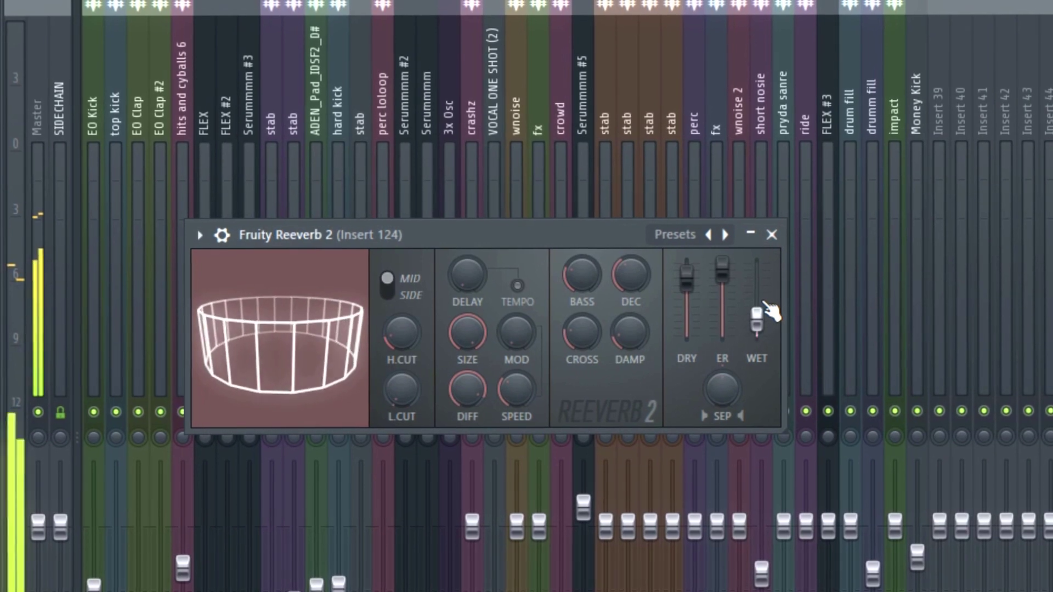
{"action": "left_click", "coordinate": [773, 230]}
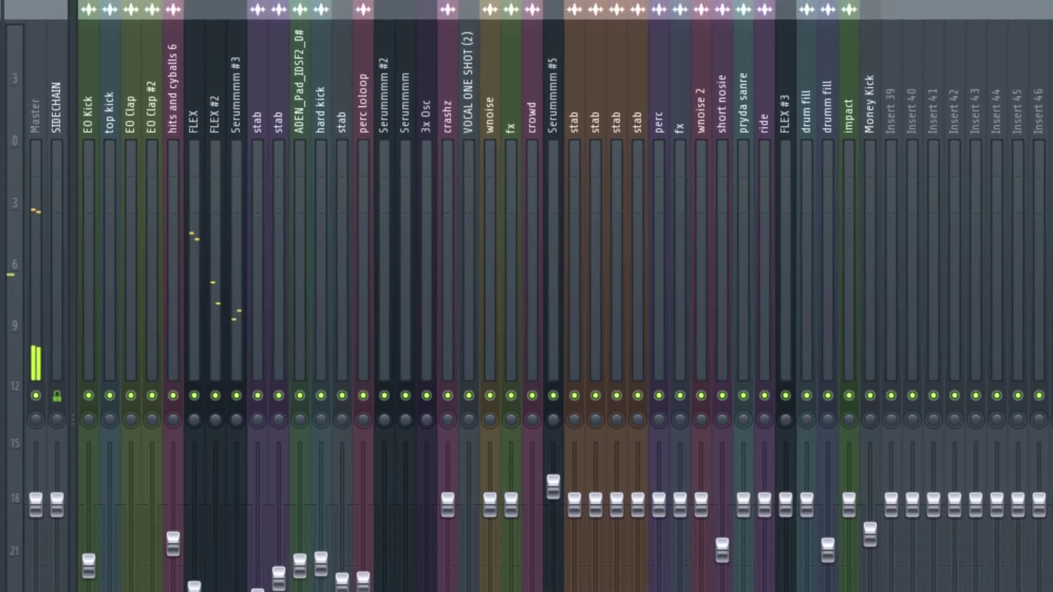
{"action": "left_click", "coordinate": [995, 248]}
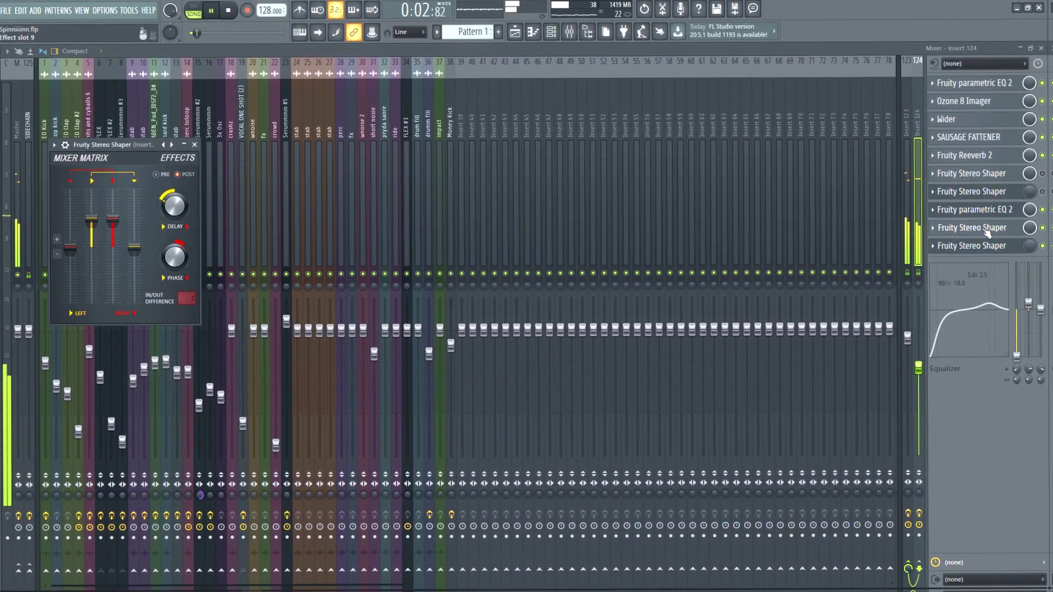
{"action": "left_click", "coordinate": [1009, 231]}
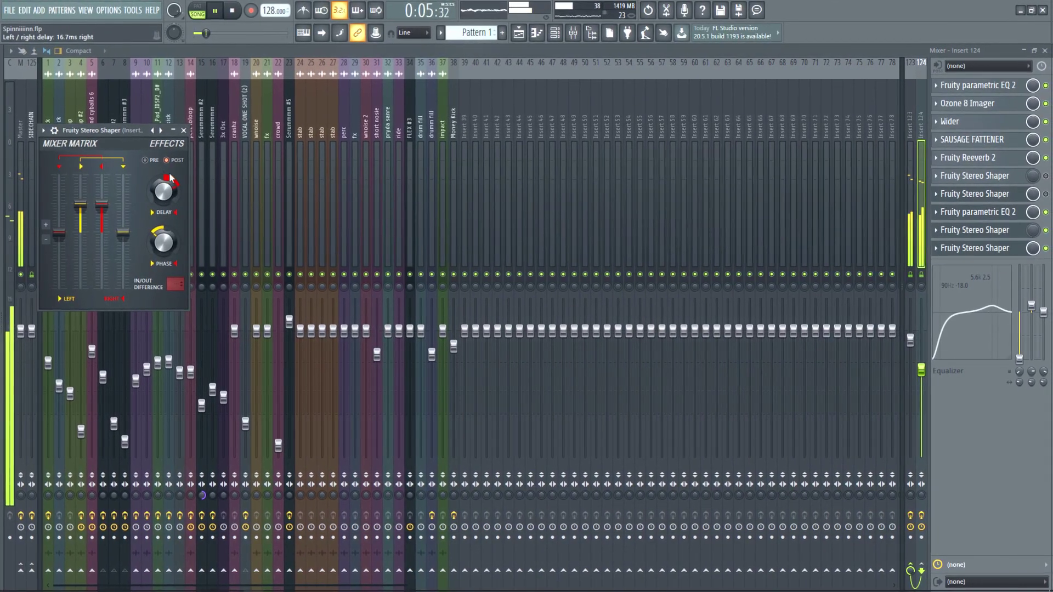
Show the playlist and examine the pitch, wet level, macro and stereo automation clips from Track 52 up to Track 30 during playback.
{"action": "left_click", "coordinate": [516, 34]}
{"action": "scroll", "coordinate": [247, 261], "scroll_direction": "up", "scroll_amount": 2}
{"action": "scroll", "coordinate": [248, 262], "scroll_direction": "up", "scroll_amount": 4}
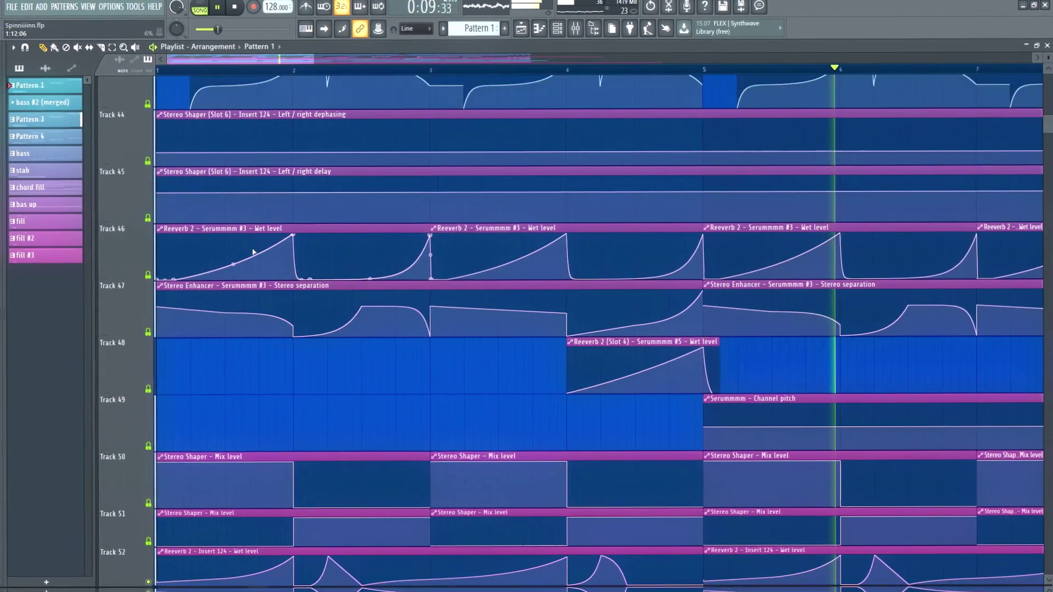
{"action": "scroll", "coordinate": [451, 174], "scroll_direction": "up", "scroll_amount": 4}
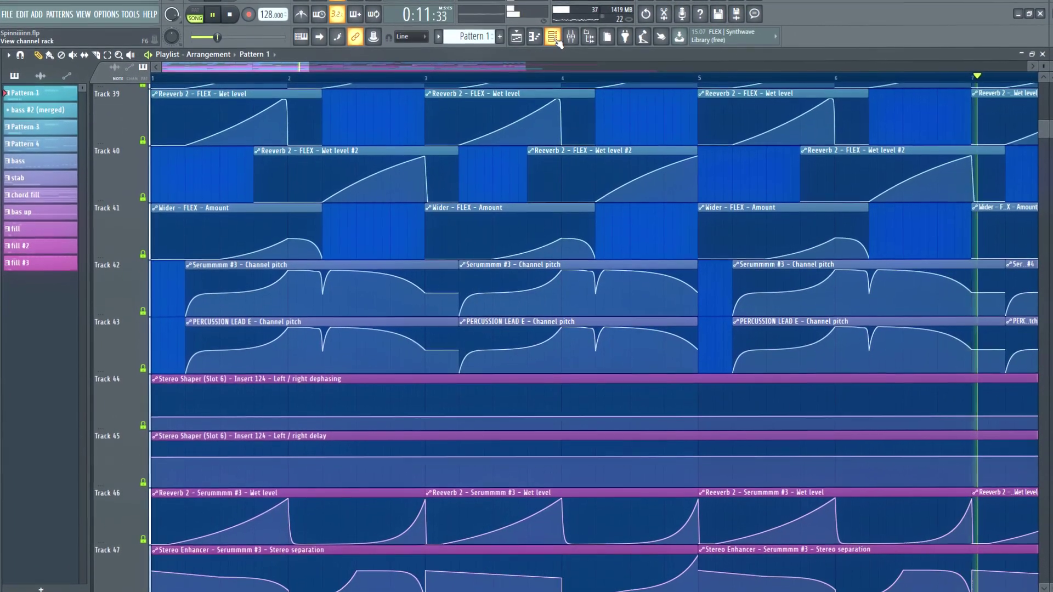
{"action": "scroll", "coordinate": [465, 212], "scroll_direction": "up", "scroll_amount": 2}
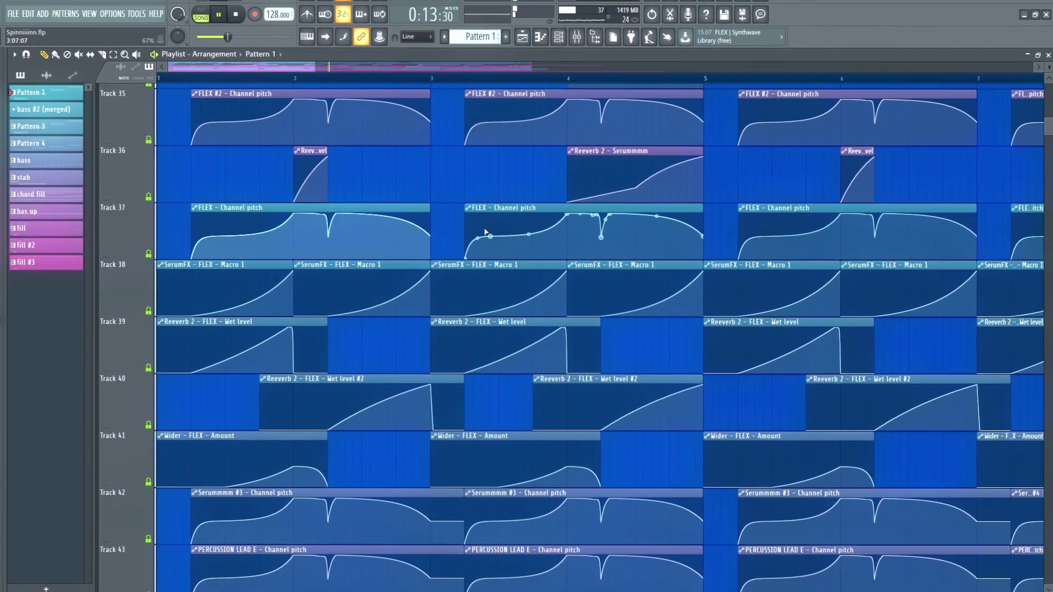
{"action": "scroll", "coordinate": [475, 235], "scroll_direction": "up", "scroll_amount": 1}
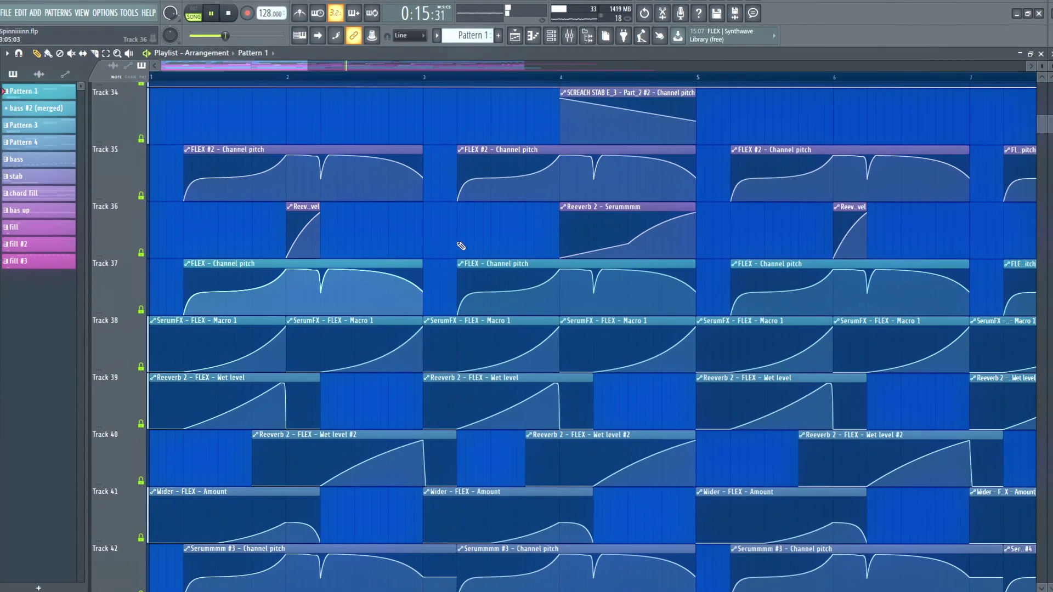
{"action": "scroll", "coordinate": [465, 242], "scroll_direction": "down", "scroll_amount": 3}
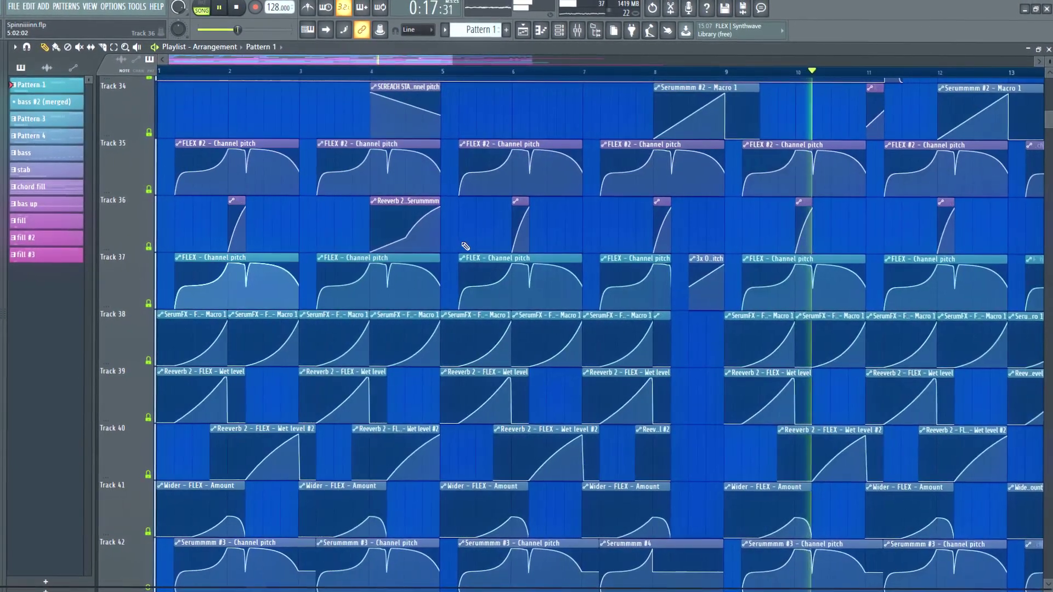
{"action": "scroll", "coordinate": [461, 242], "scroll_direction": "up", "scroll_amount": 5}
{"action": "scroll", "coordinate": [461, 250], "scroll_direction": "up", "scroll_amount": 2}
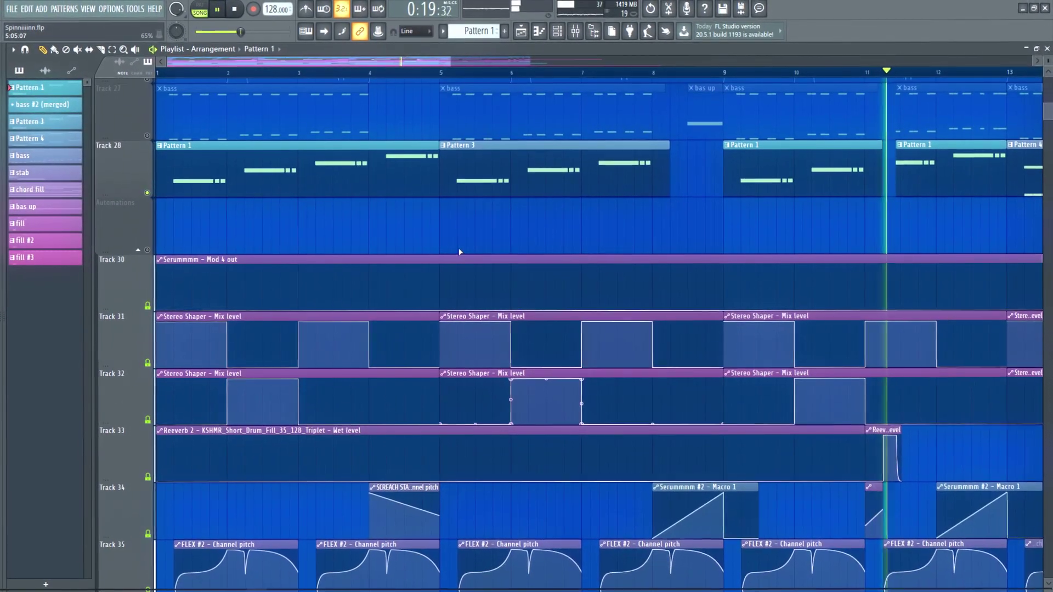
{"action": "scroll", "coordinate": [462, 252], "scroll_direction": "down", "scroll_amount": 3}
{"action": "scroll", "coordinate": [461, 253], "scroll_direction": "up", "scroll_amount": 1}
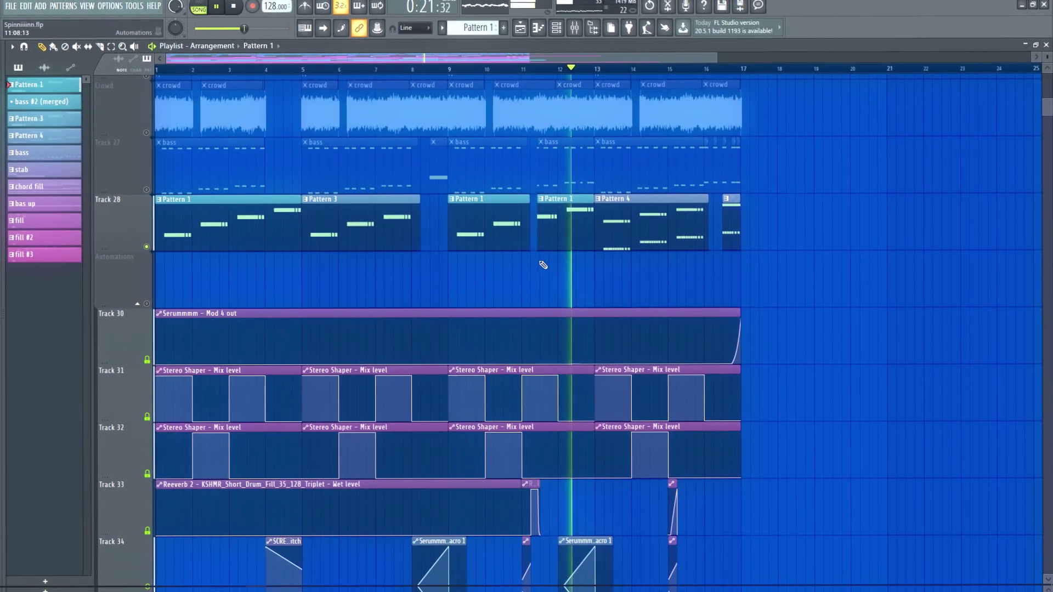
With the channel rack open, audition the VOCAL ONE SHOT (2) layer of Pattern 4 while FLEX and Serummmm #3 are muted.
{"action": "key", "text": "space"}
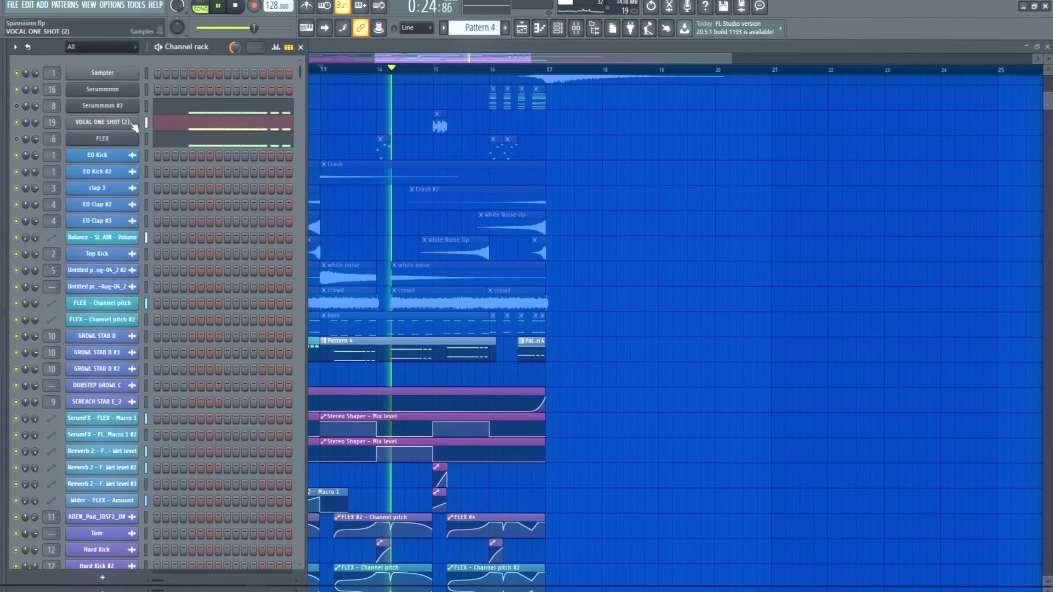
{"action": "left_click", "coordinate": [132, 125]}
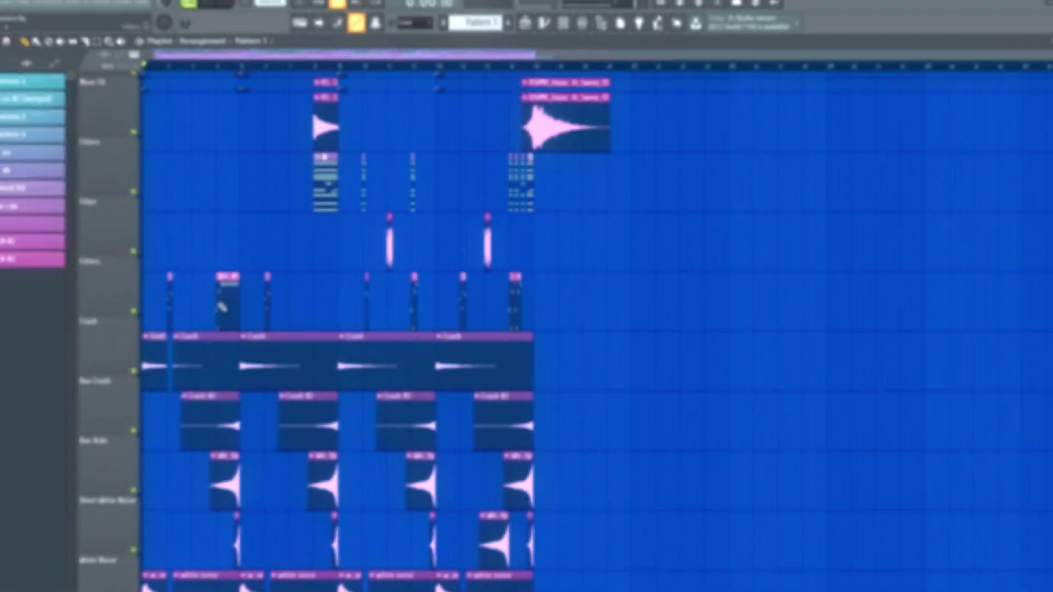
Play the complete arrangement from bar 1 to its end with all tracks unmuted, viewing the playlist tracks.
{"action": "scroll", "coordinate": [221, 307], "scroll_direction": "up", "scroll_amount": 2}
{"action": "scroll", "coordinate": [221, 307], "scroll_direction": "down", "scroll_amount": 5}
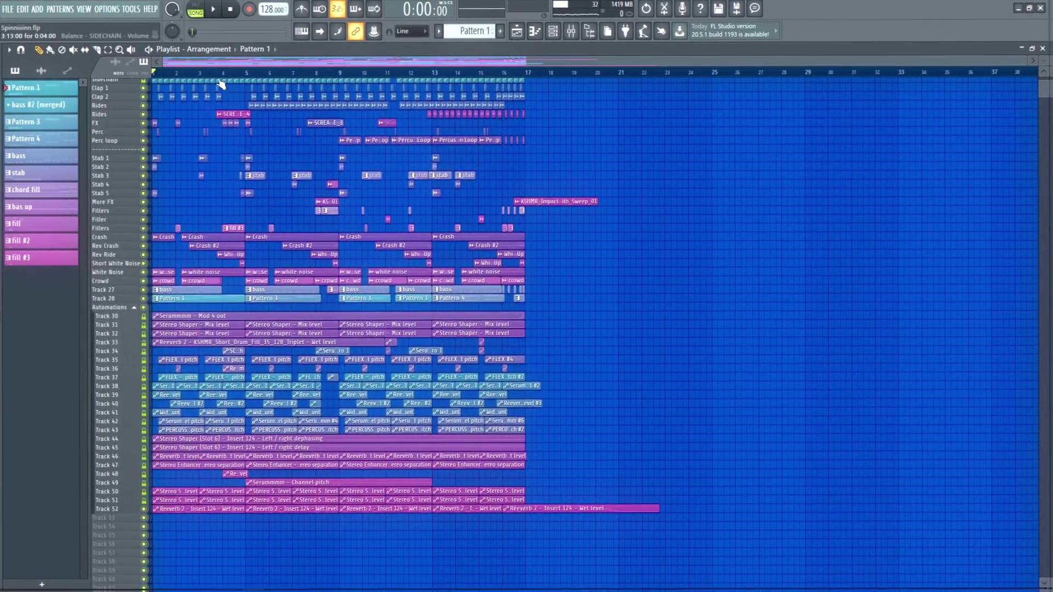
{"action": "scroll", "coordinate": [309, 233], "scroll_direction": "up", "scroll_amount": 3}
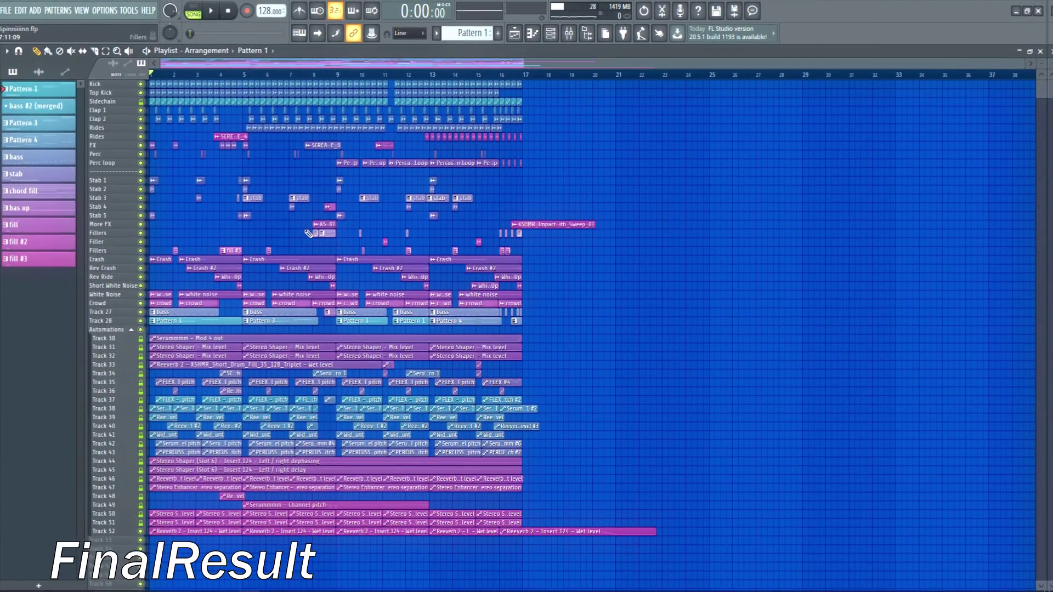
{"action": "key", "text": "space"}
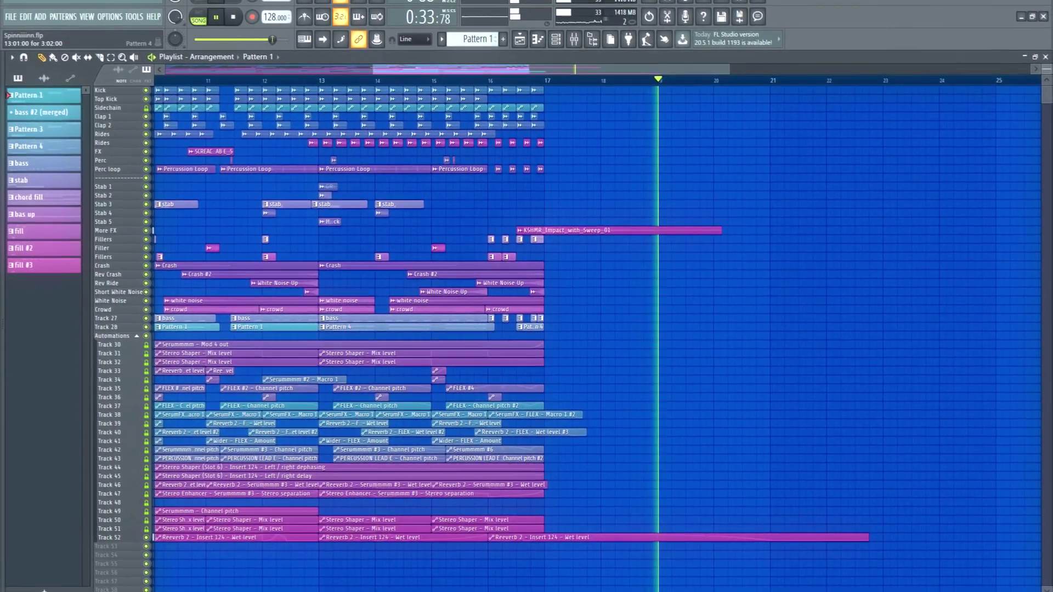
{"action": "scroll", "coordinate": [458, 325], "scroll_direction": "up", "scroll_amount": 1}
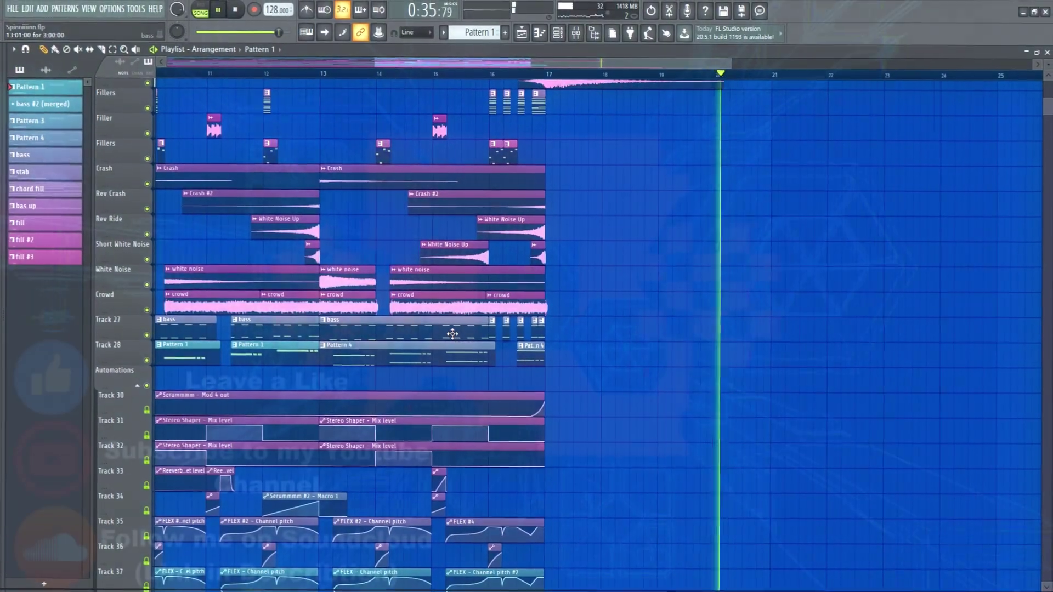